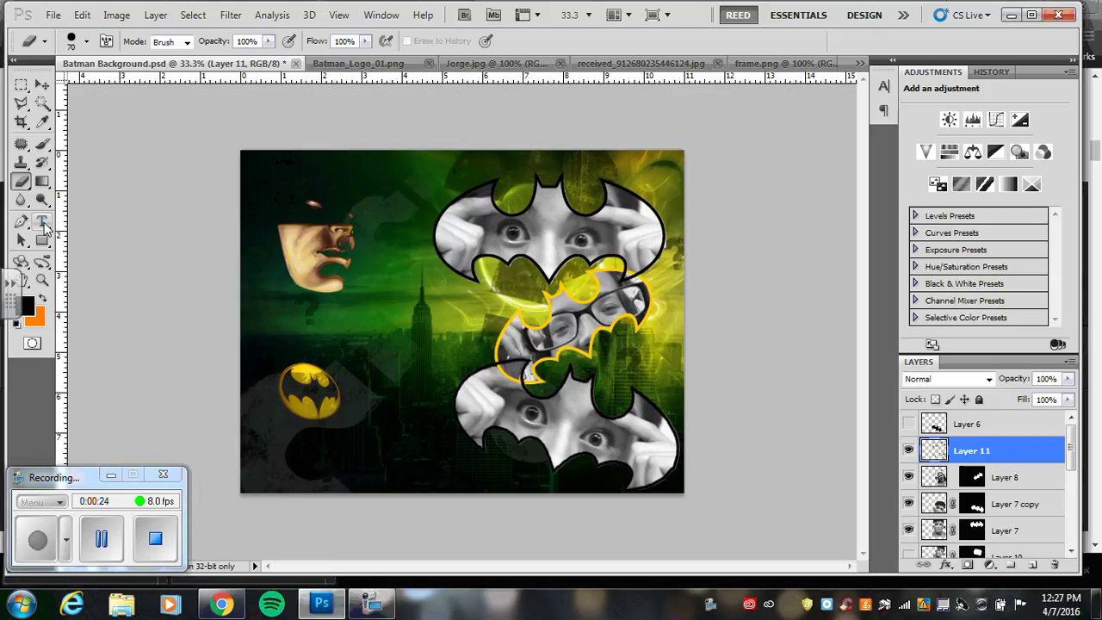
- Add the horizontal title text "Everyday Heros" in Nueva Std above the face, near the image's upper edge
left_click(43, 222)
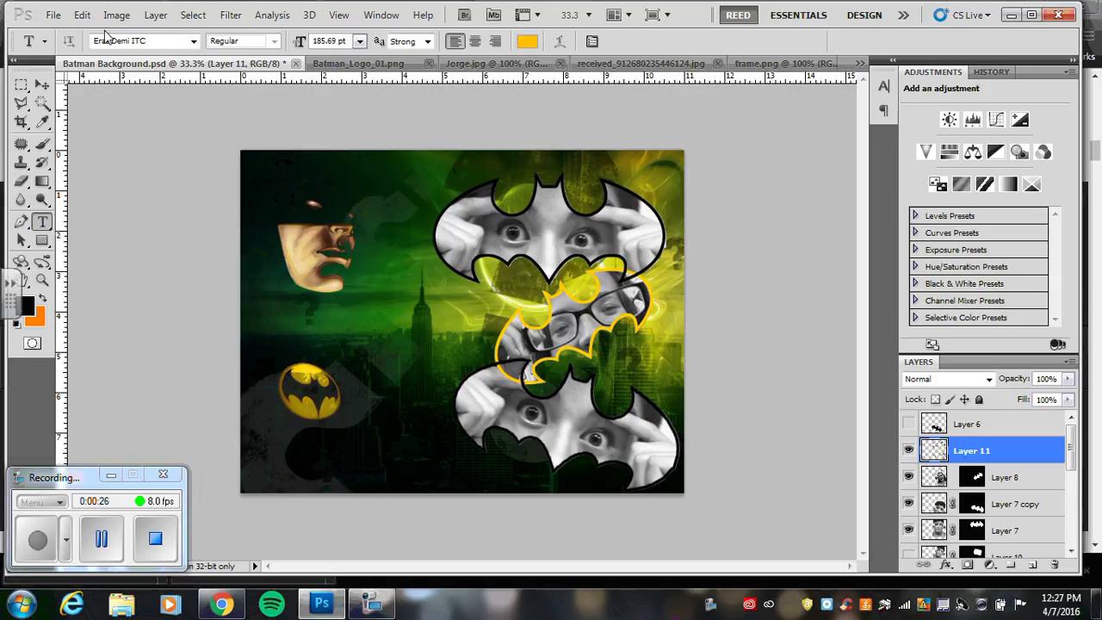
left_click(194, 40)
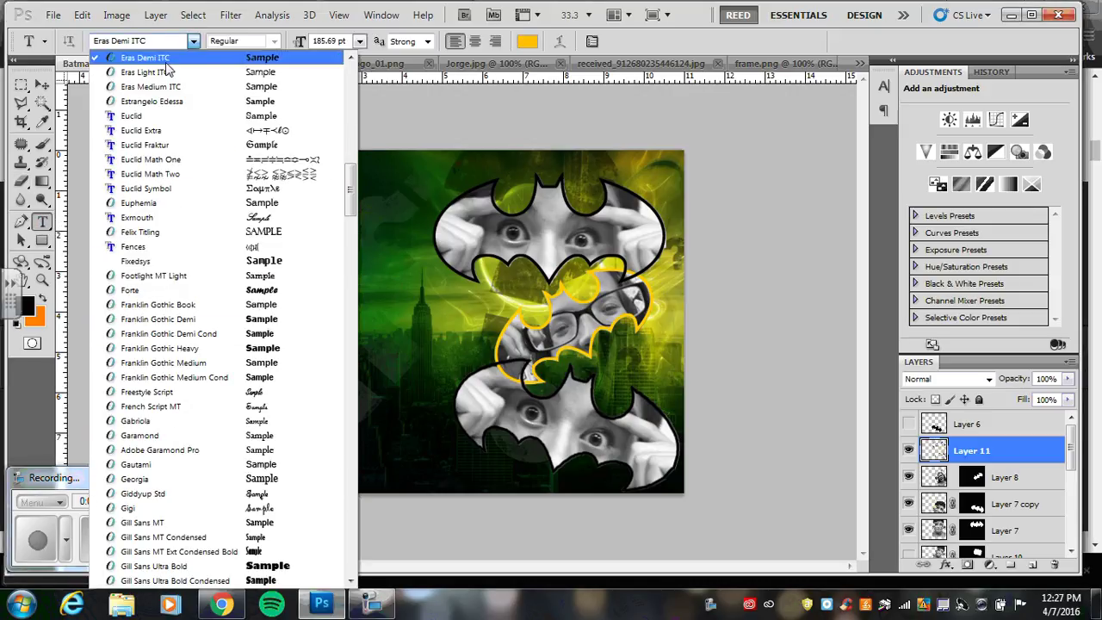
left_click_drag(350, 181, 351, 322)
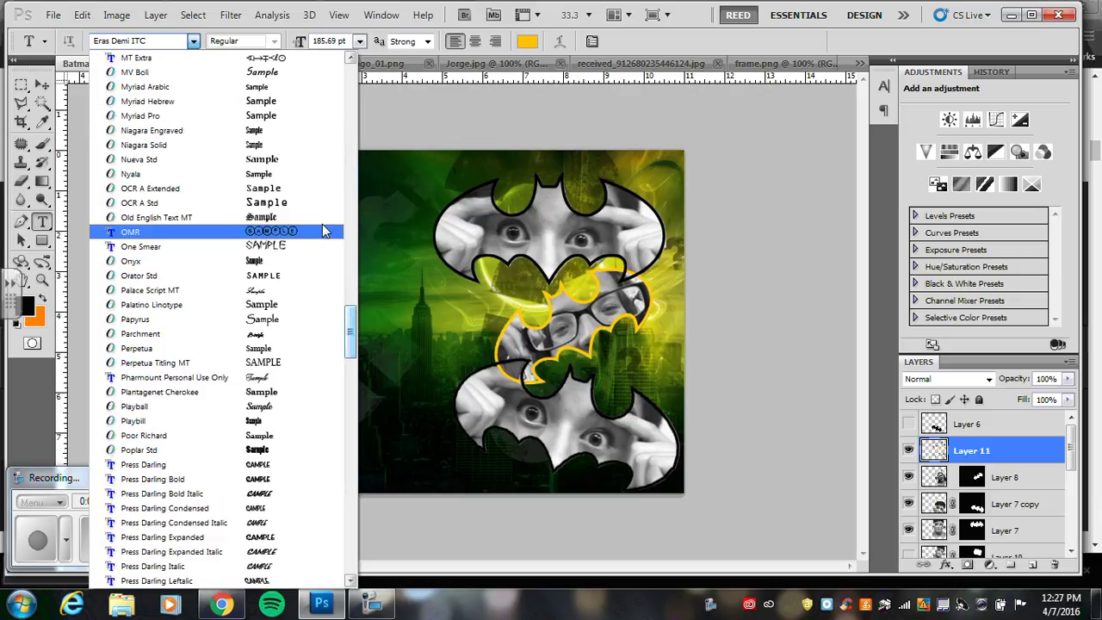
left_click(275, 159)
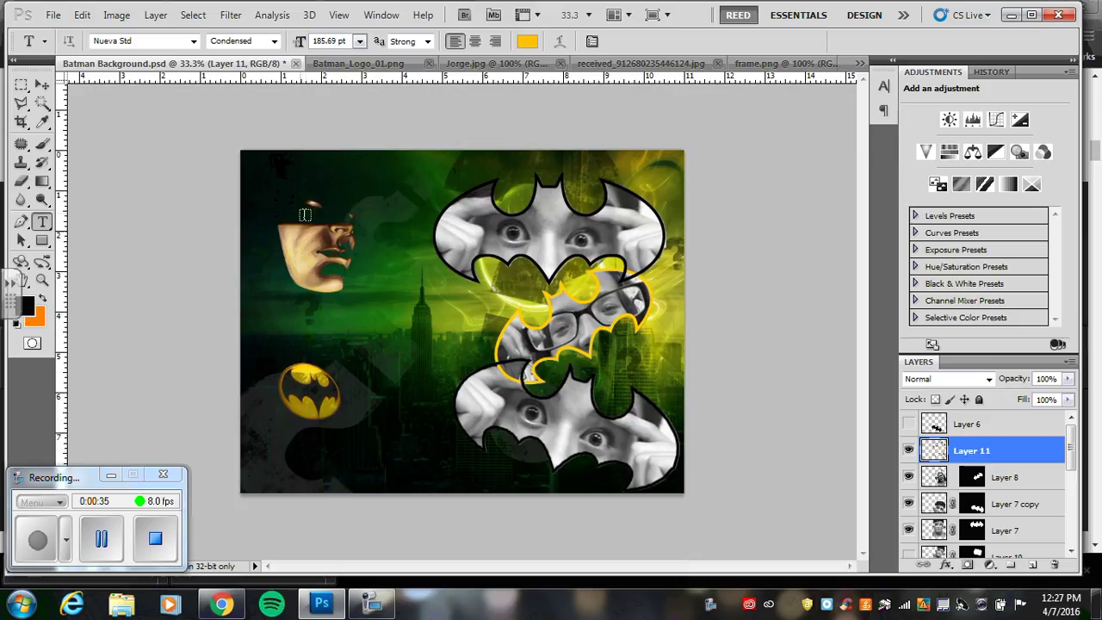
left_click(274, 193)
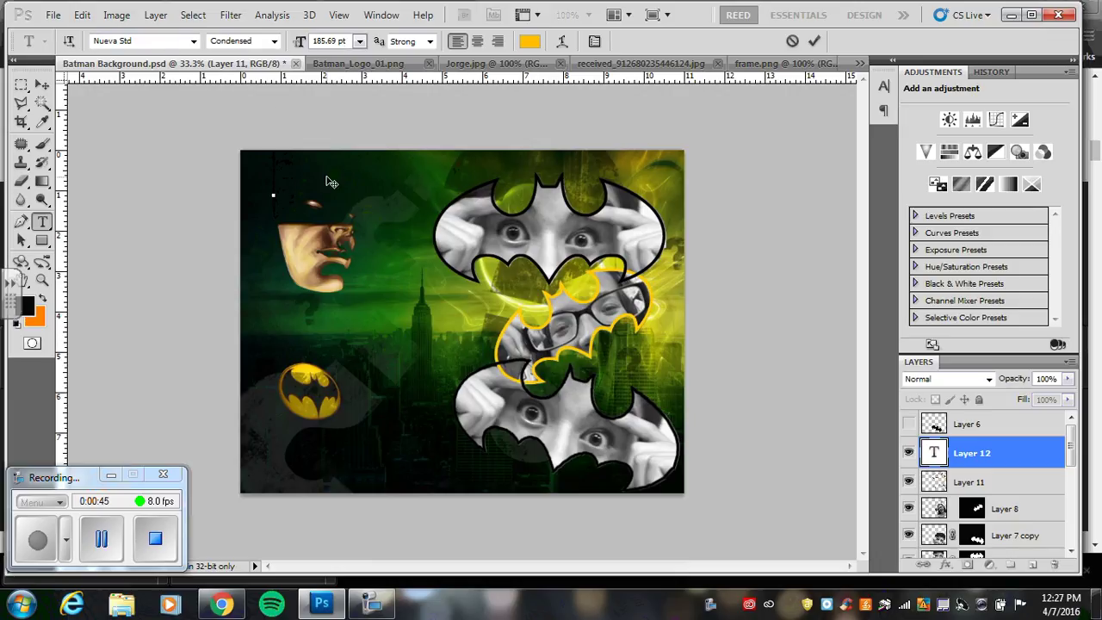
type("Every")
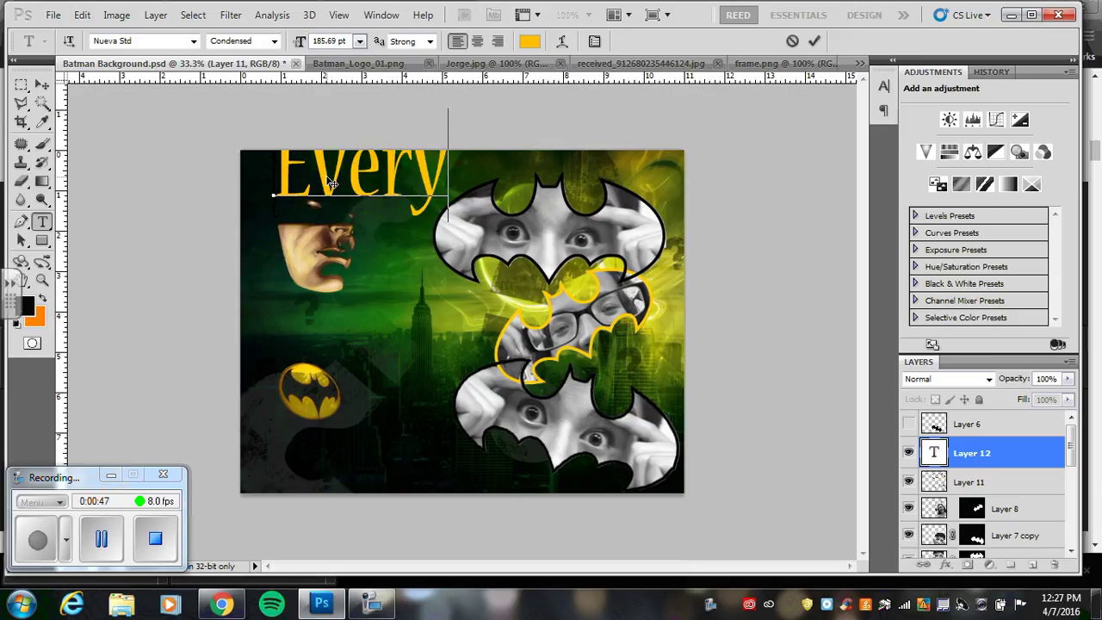
type("day Her")
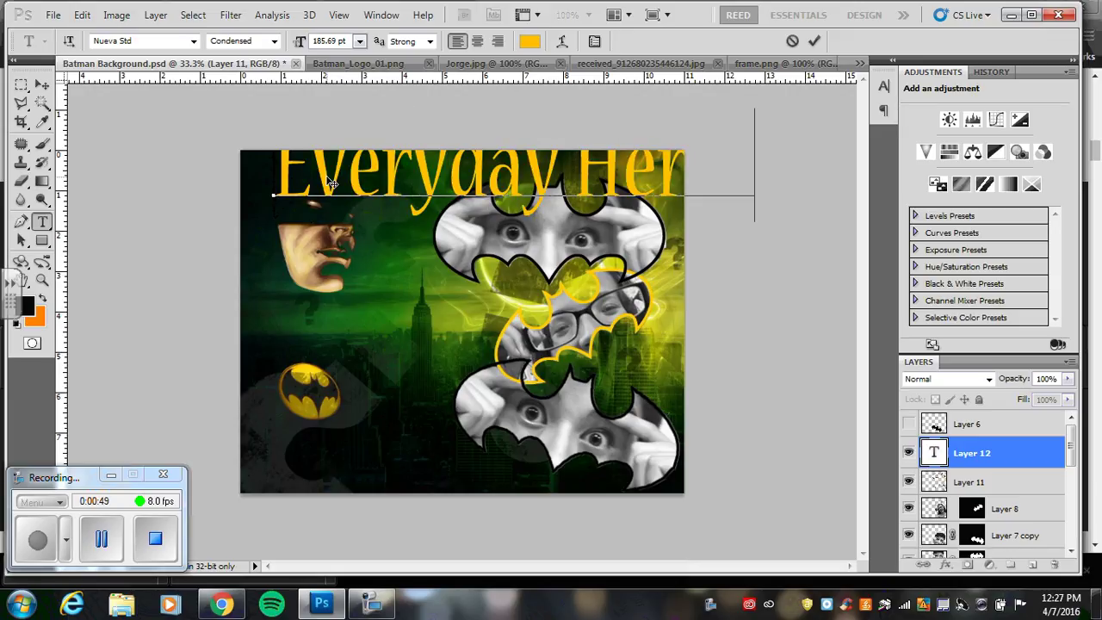
- Commit the title text and move it down and left so that its letters lie fully below the canvas's upper edge
triple_click(453, 168)
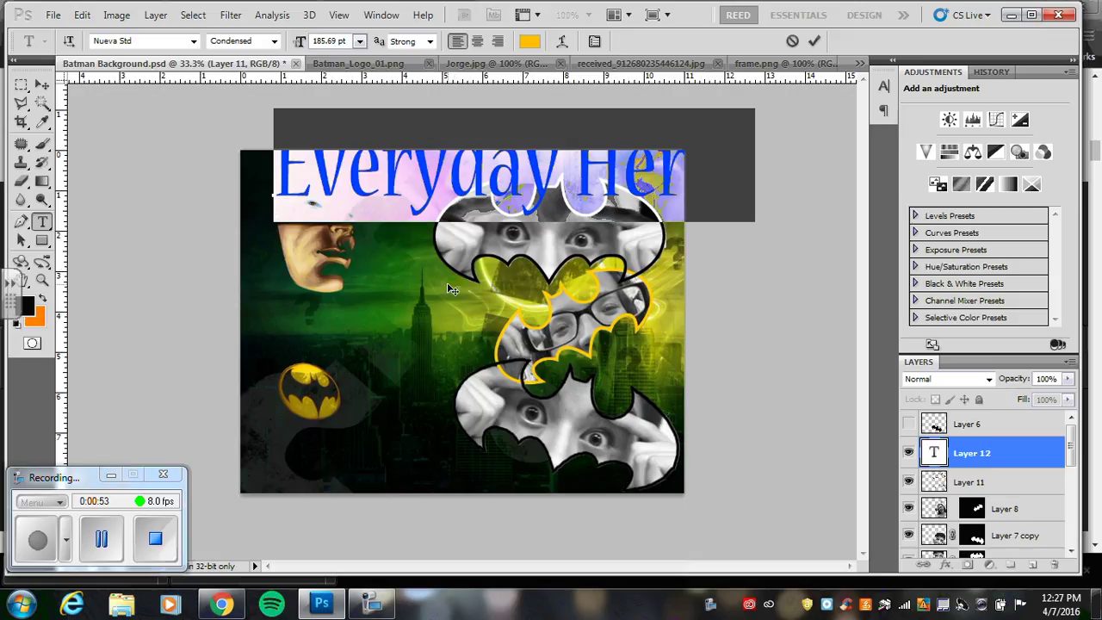
key("ctrl+h")
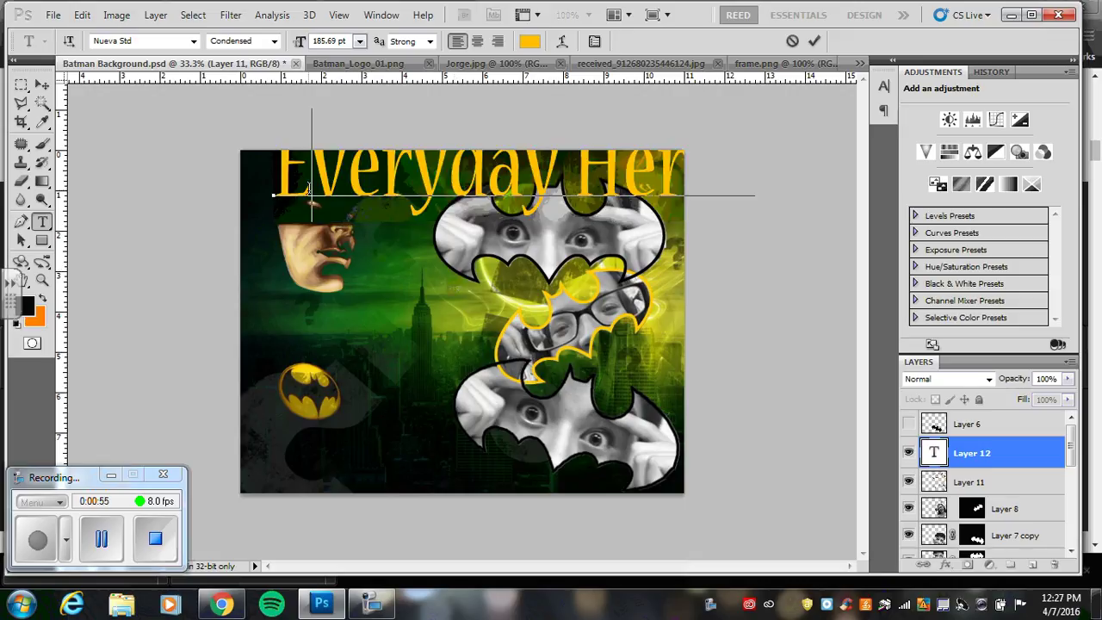
double_click(934, 453)
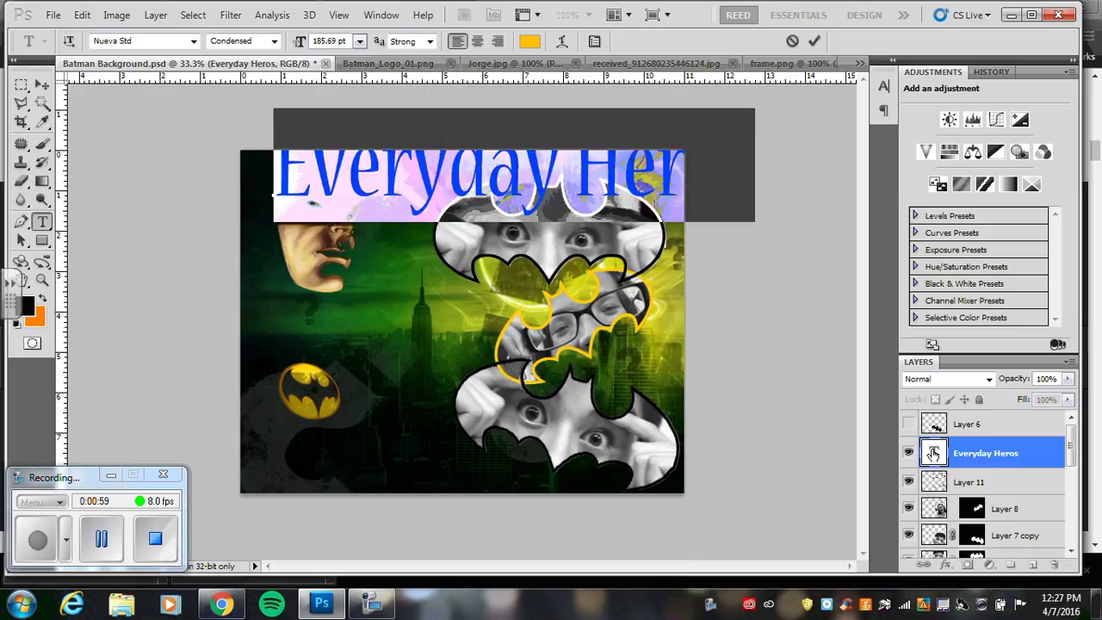
left_click(43, 86)
left_click_drag(472, 203, 437, 210)
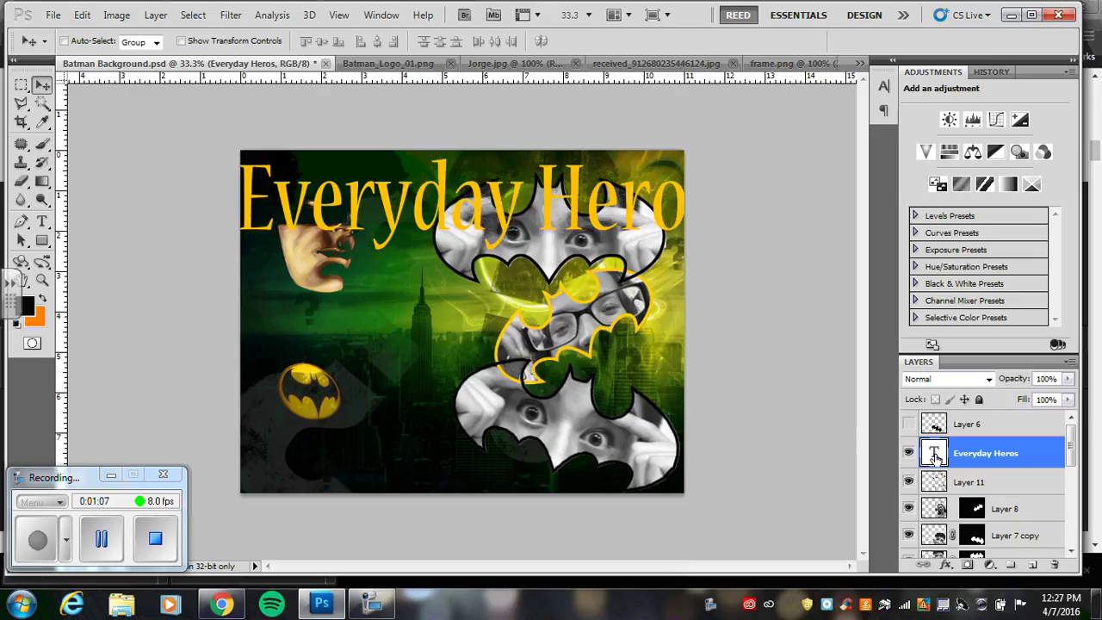
- Set the title's font size to 72 pt and move it up above the face
double_click(936, 454)
left_click(359, 41)
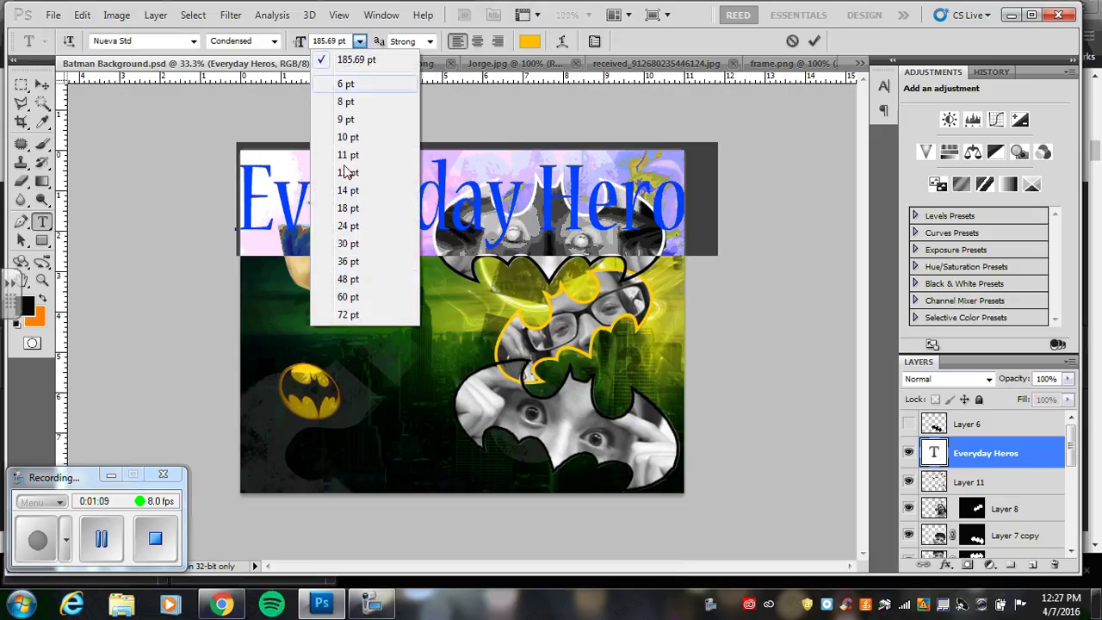
left_click(358, 321)
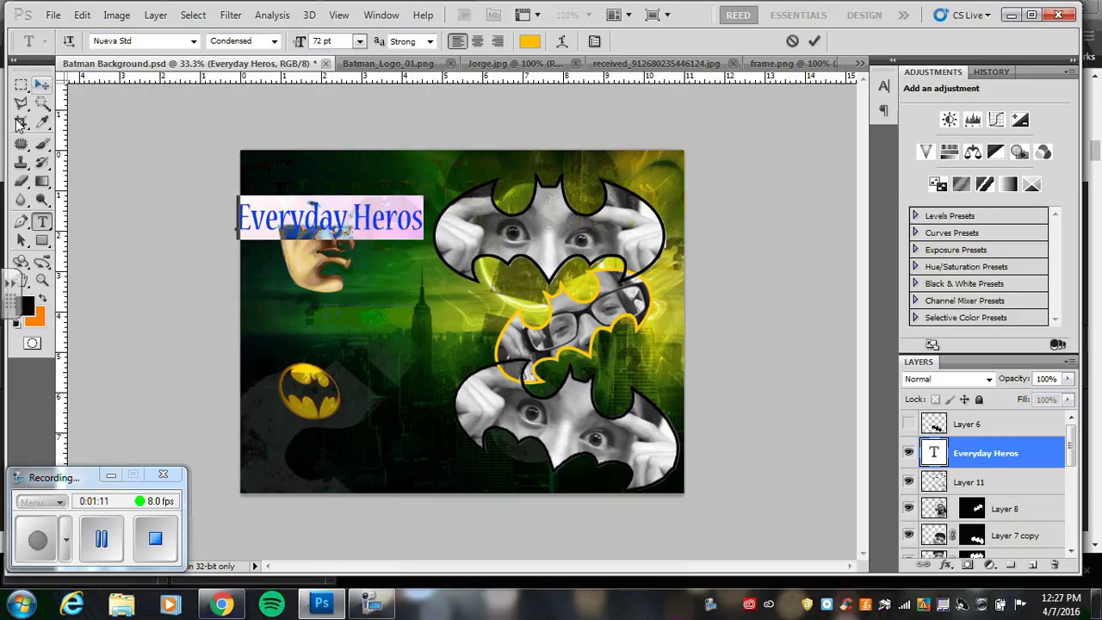
left_click(41, 84)
left_click_drag(336, 224, 363, 183)
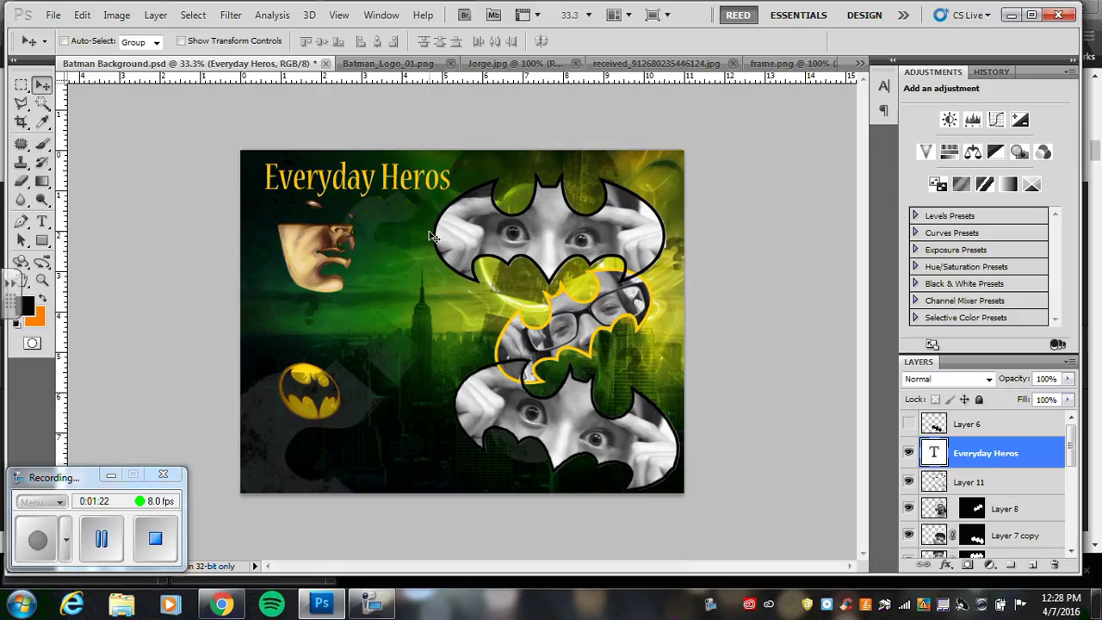
- Set the title's font size to 100 pt and move the title slightly left and down above the face
double_click(935, 454)
left_click(349, 42)
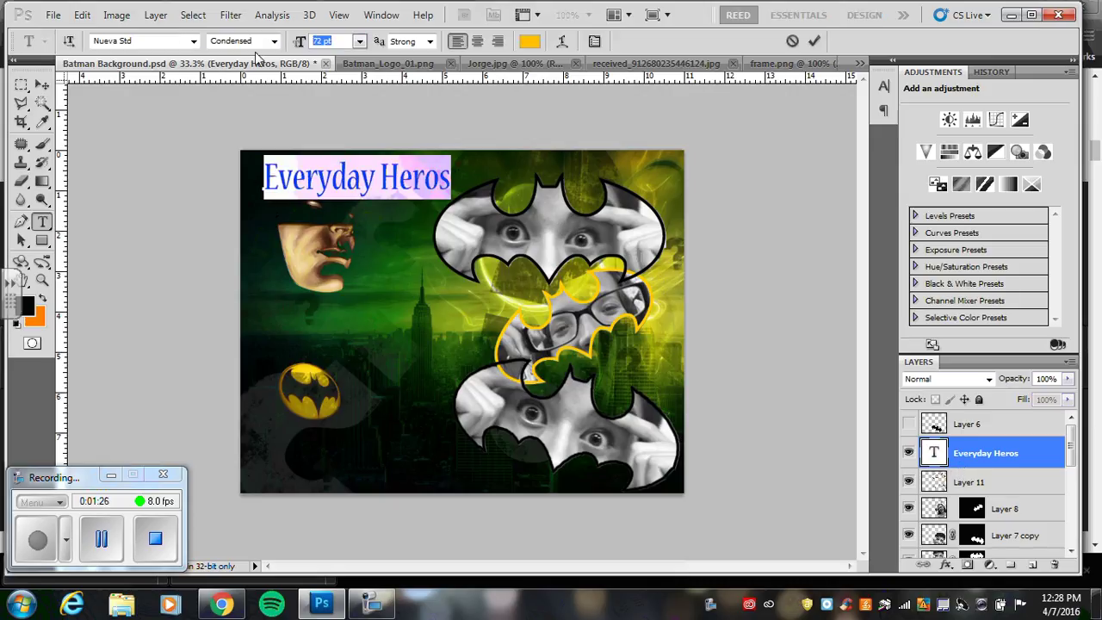
type("100")
key("Return")
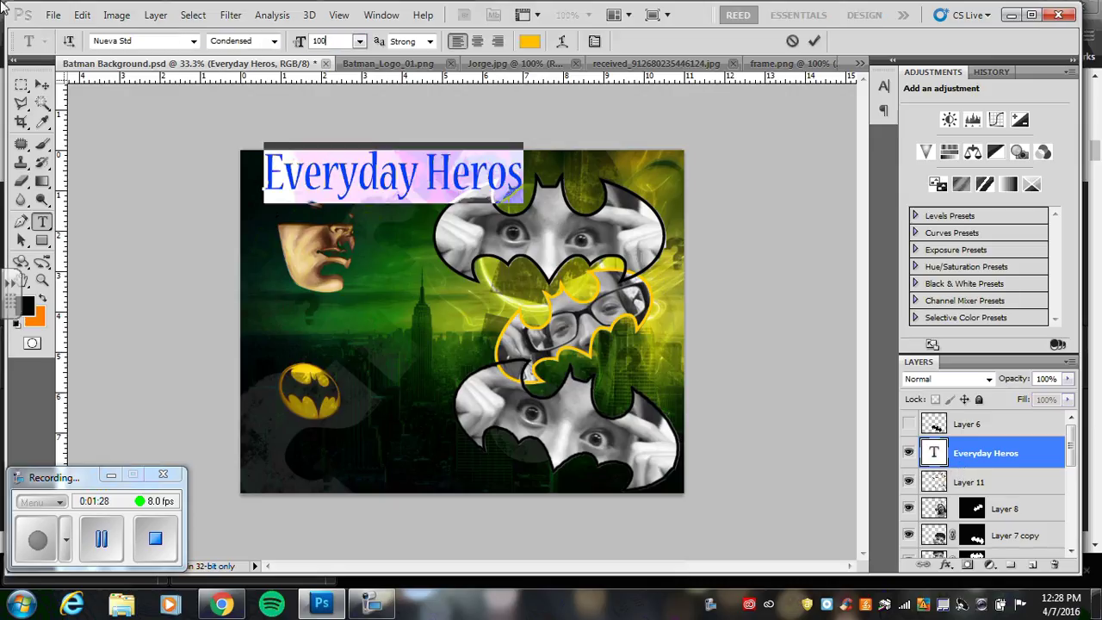
left_click(41, 85)
left_click_drag(330, 181, 319, 184)
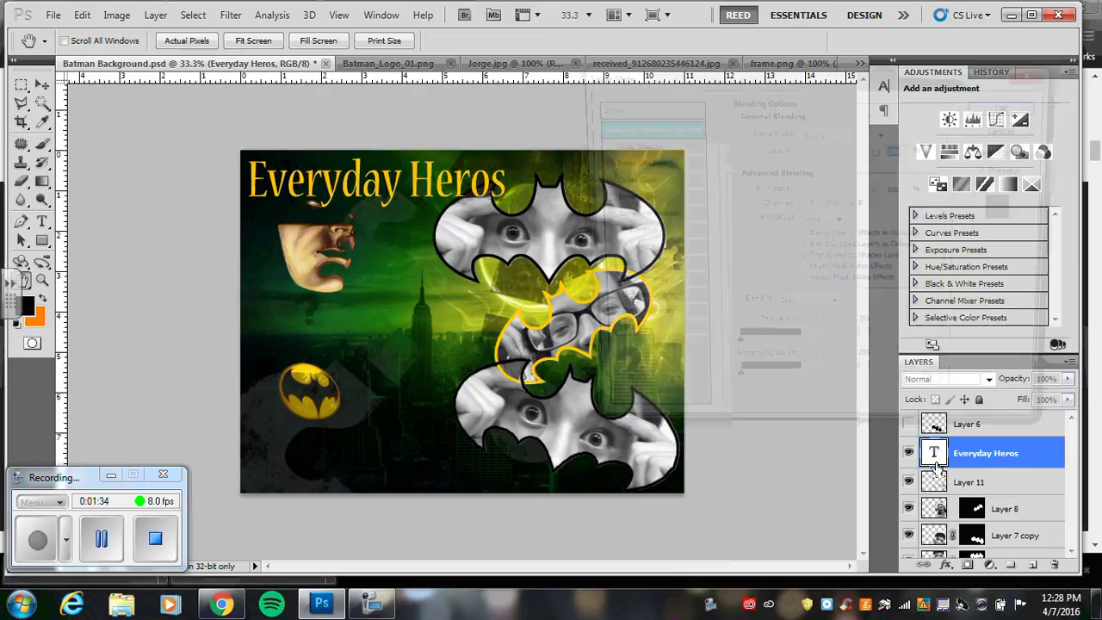
- Correct the title's spelling to "Everyday Heroes"
double_click(939, 466)
left_click(1011, 106)
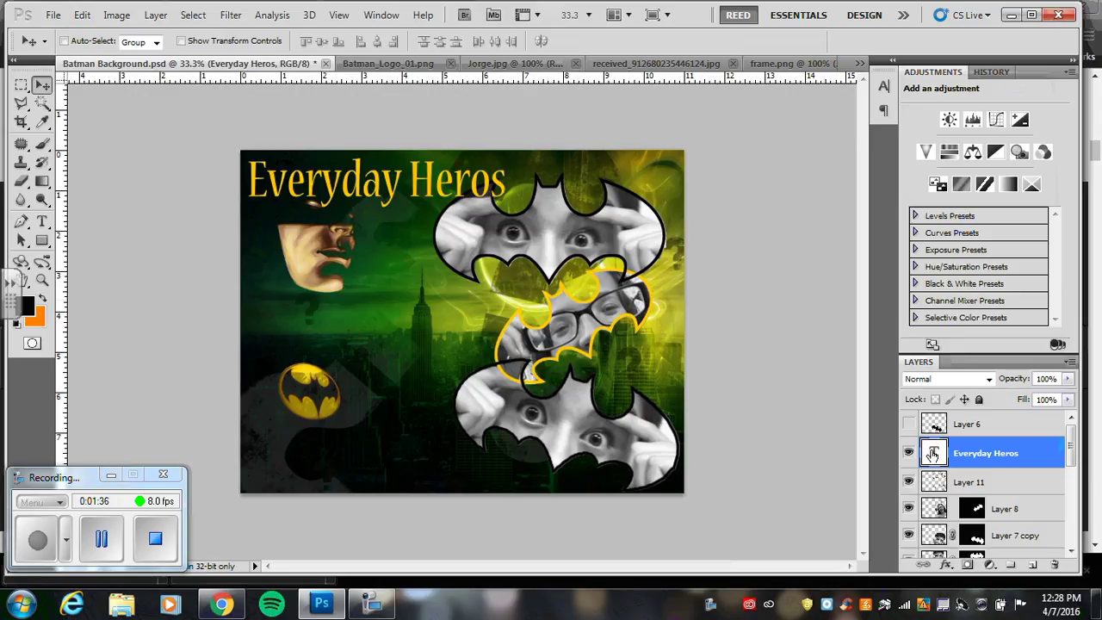
double_click(934, 453)
left_click(472, 183)
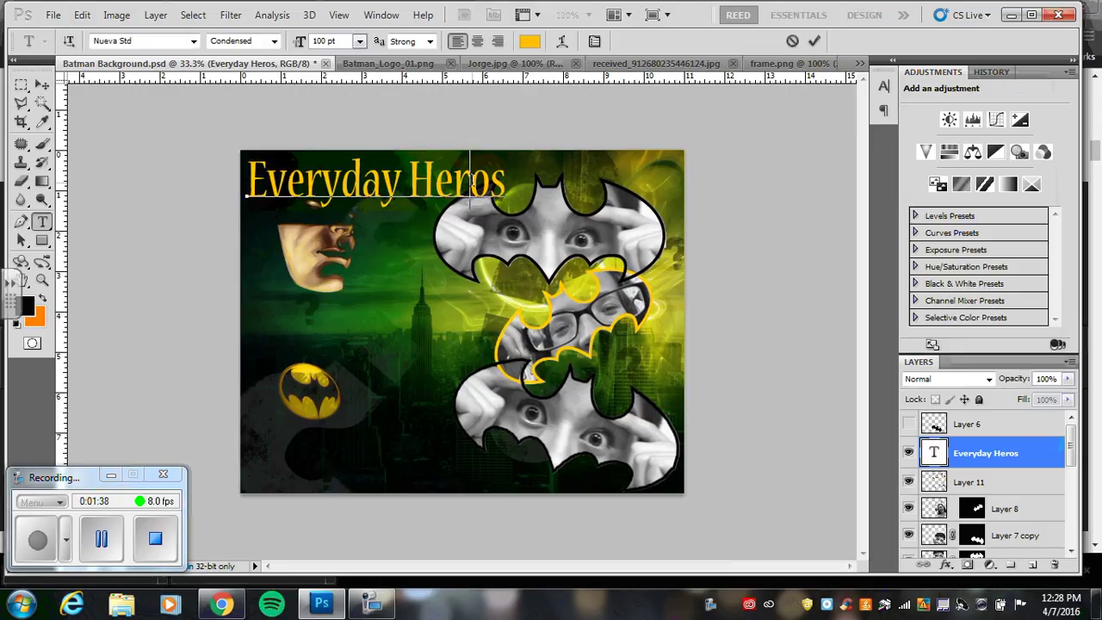
type("e")
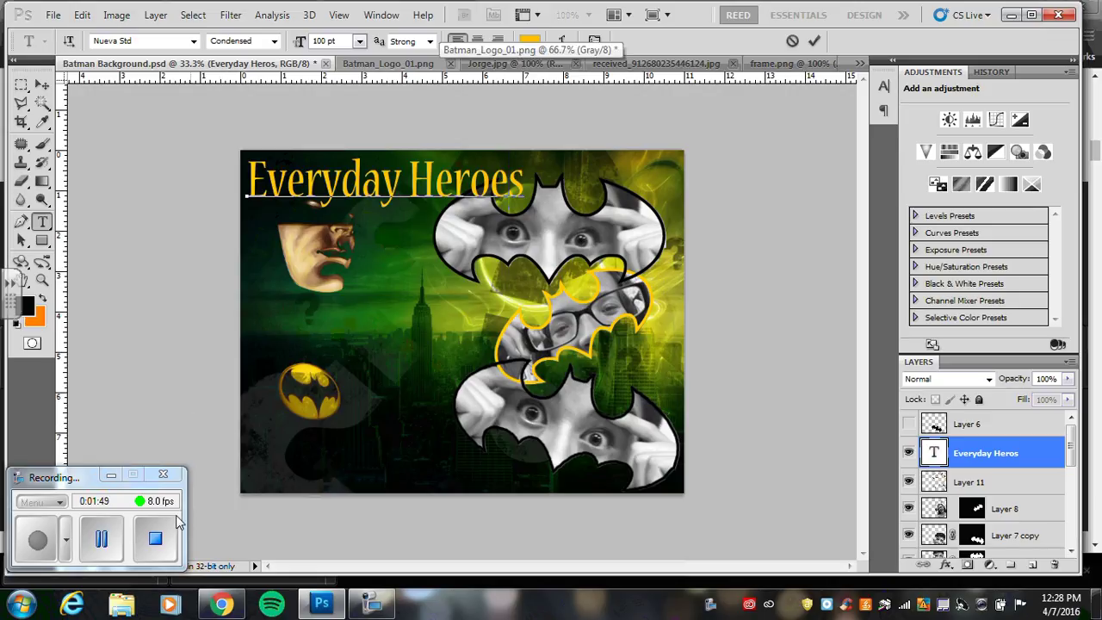
left_click(103, 541)
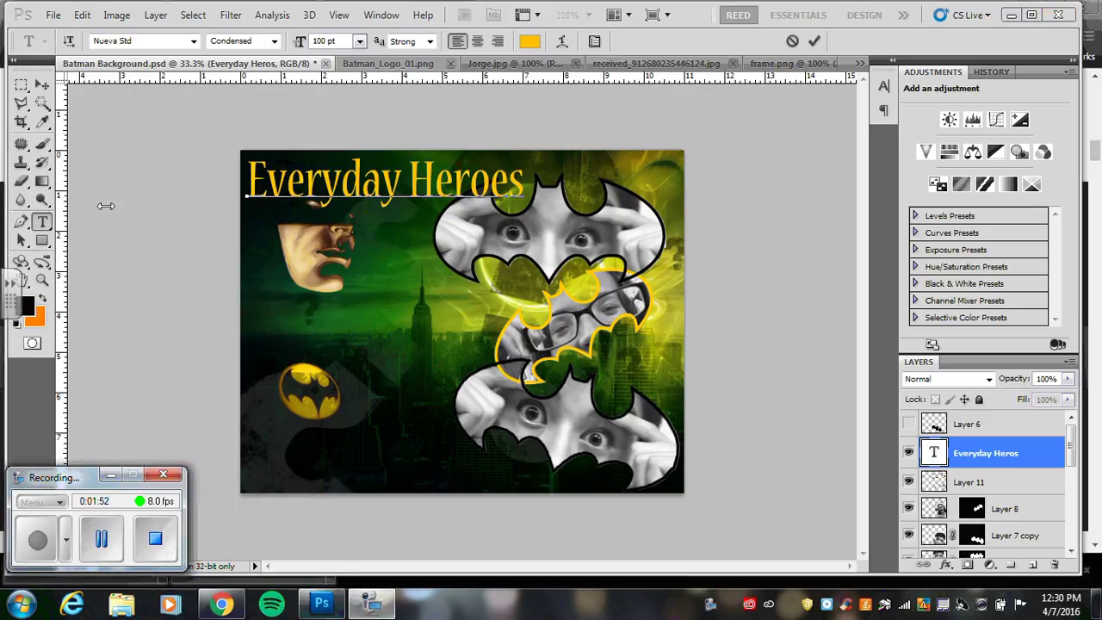
left_click(239, 125)
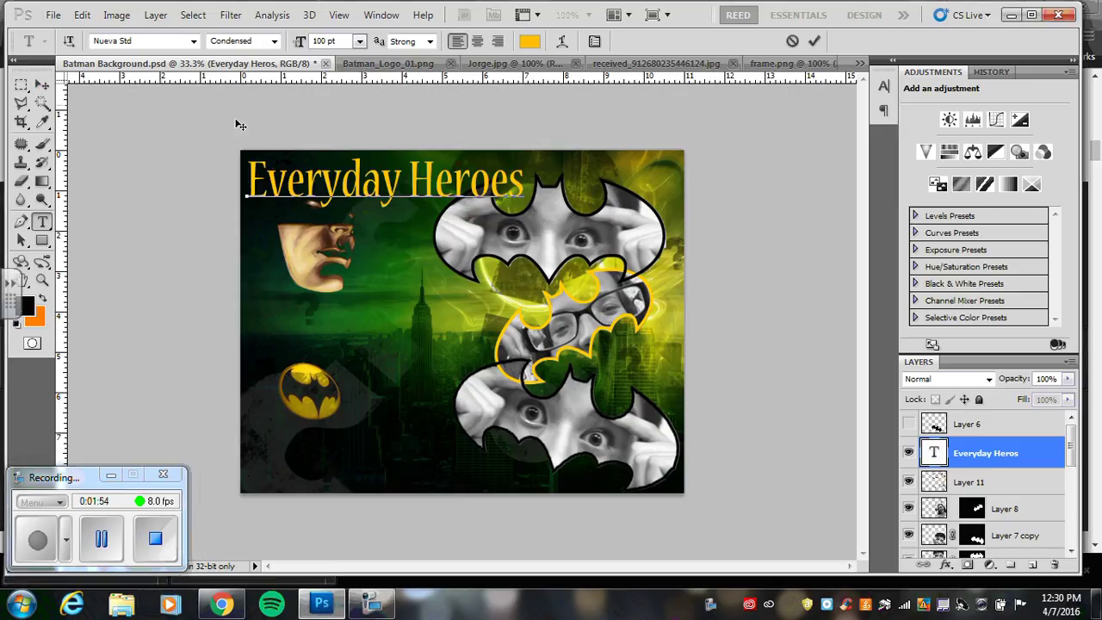
- Commit the corrected title and move it down between the face and the yellow bat emblem
left_click(42, 85)
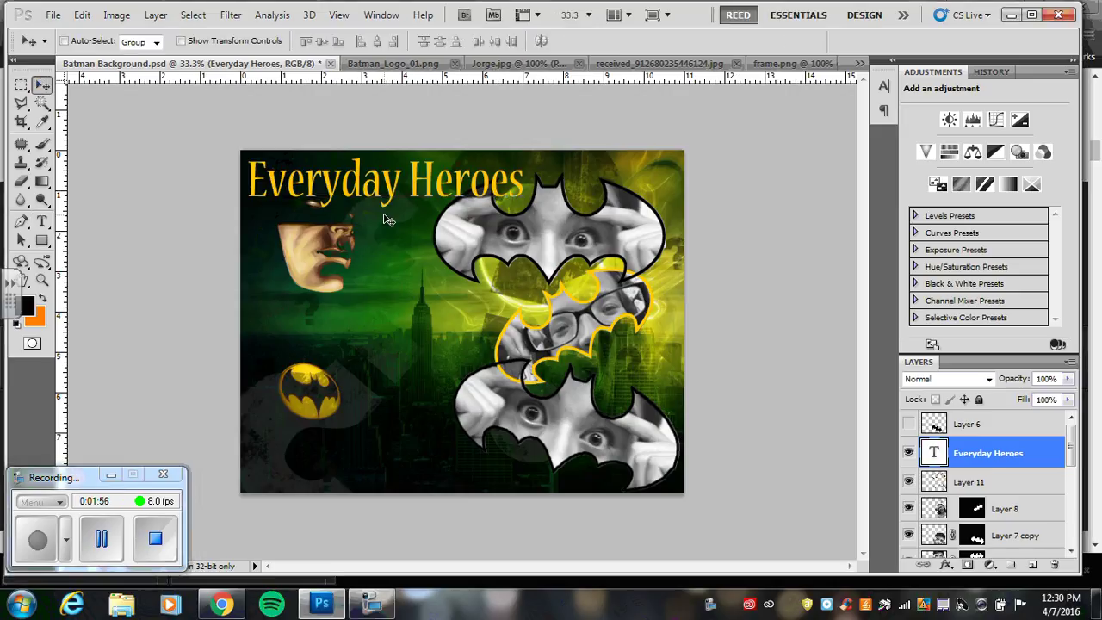
left_click_drag(366, 179, 360, 304)
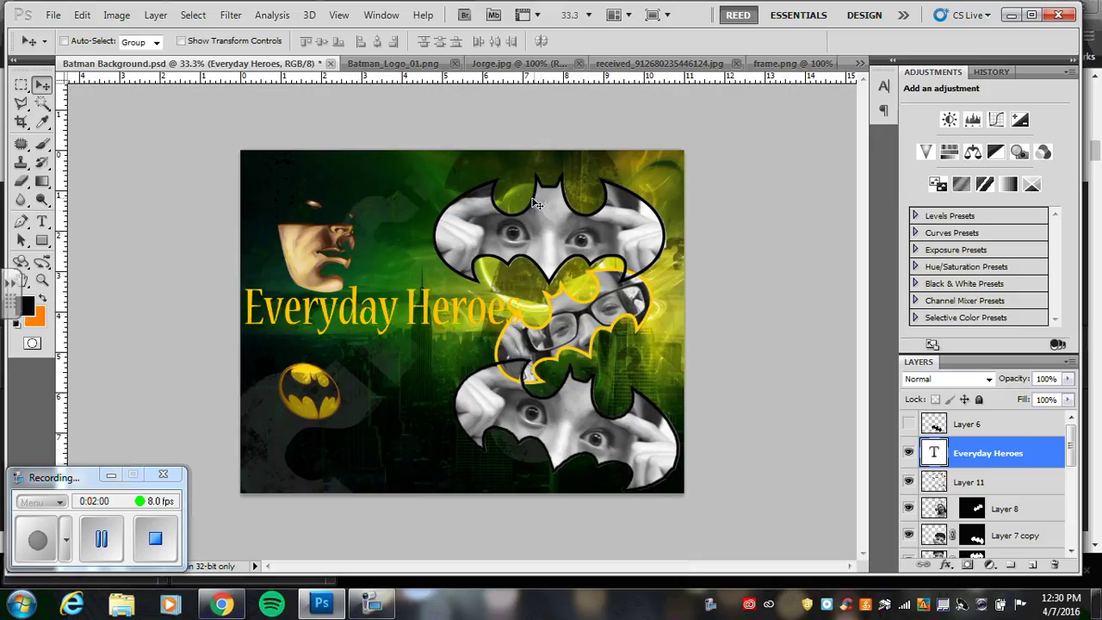
- Add the hero's first name as vertical text and move it up so it runs over the face and the yellow bat emblem
left_click(44, 223)
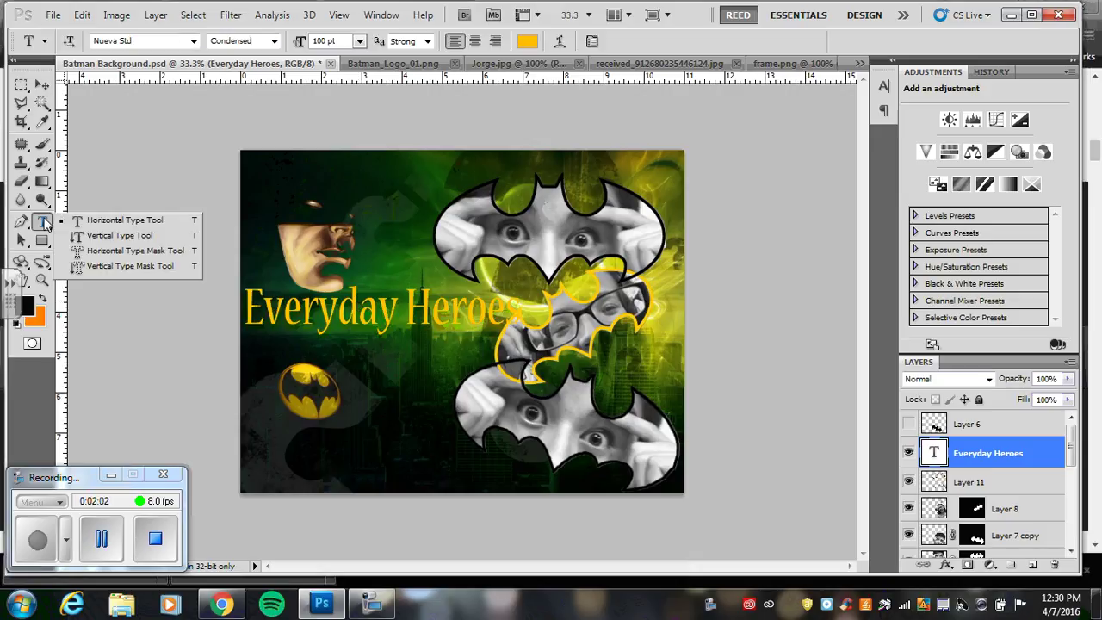
left_click(118, 236)
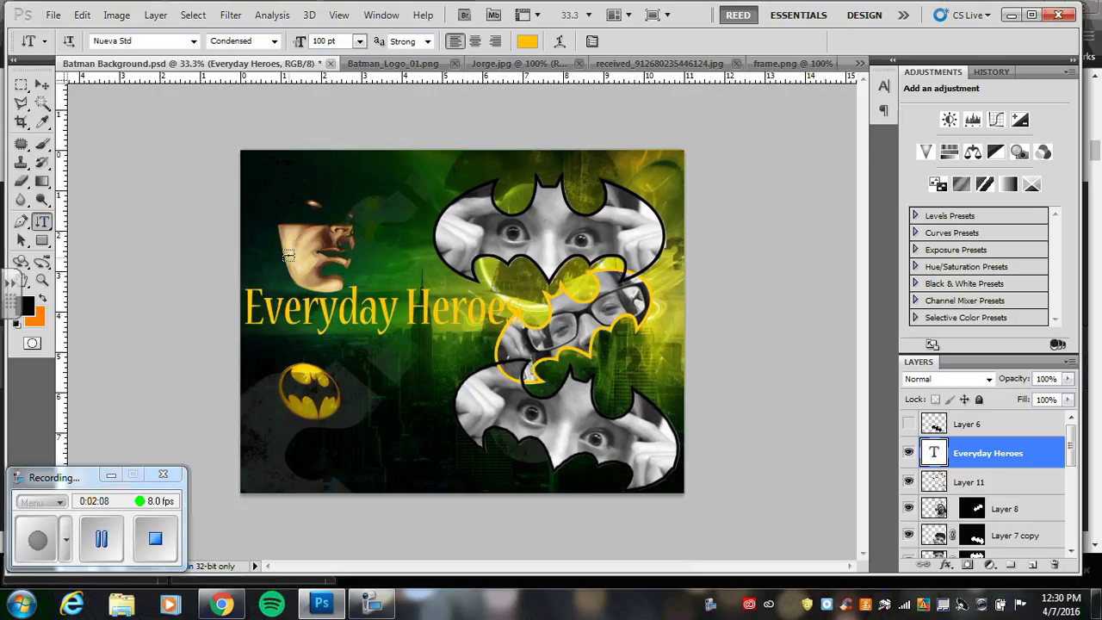
left_click(297, 214)
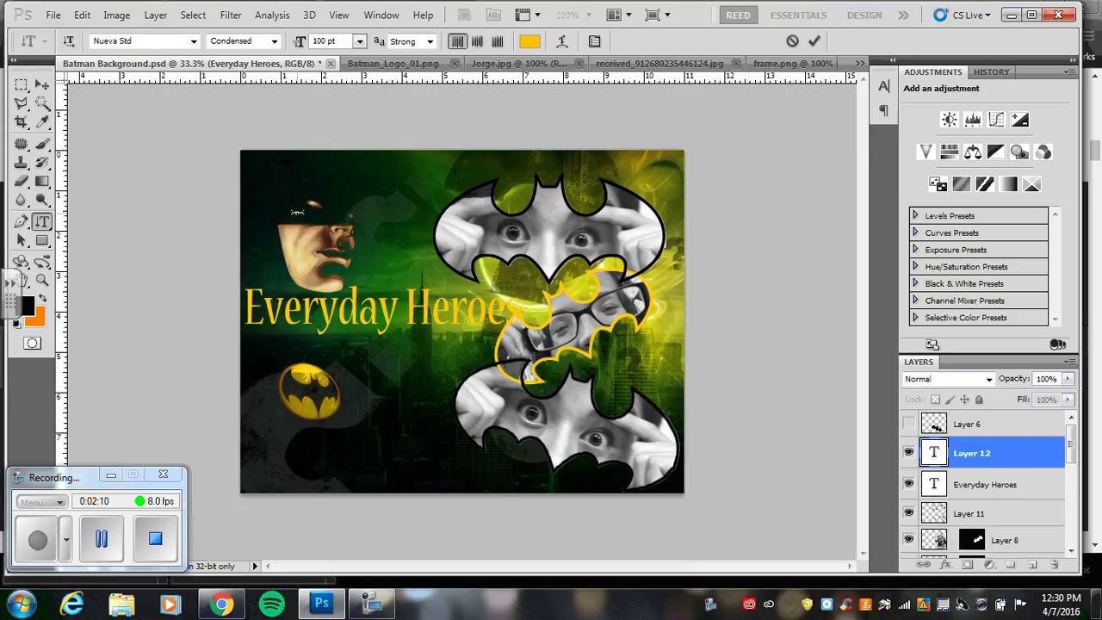
type("Jorge")
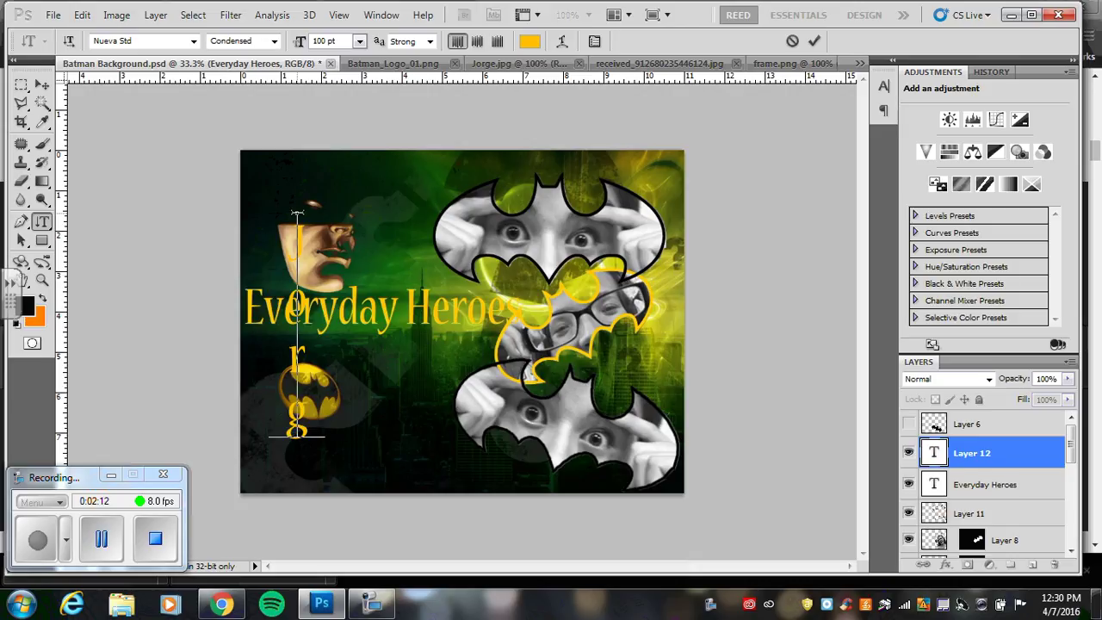
left_click(42, 85)
left_click_drag(300, 417, 314, 374)
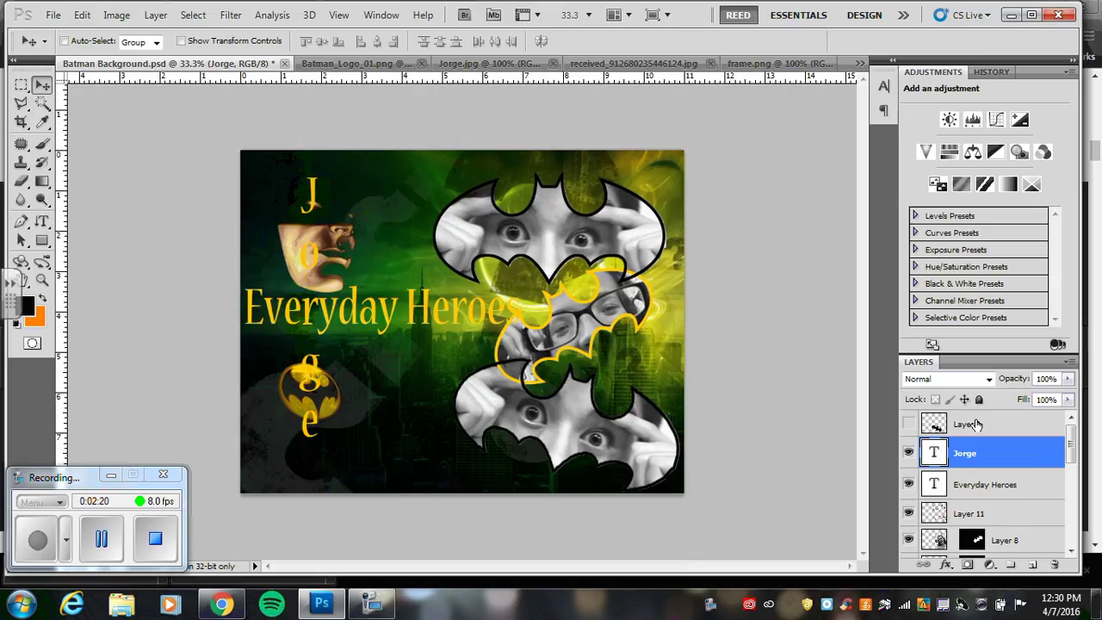
- Change the vertical name's text color to off-white f6f5f1
double_click(936, 456)
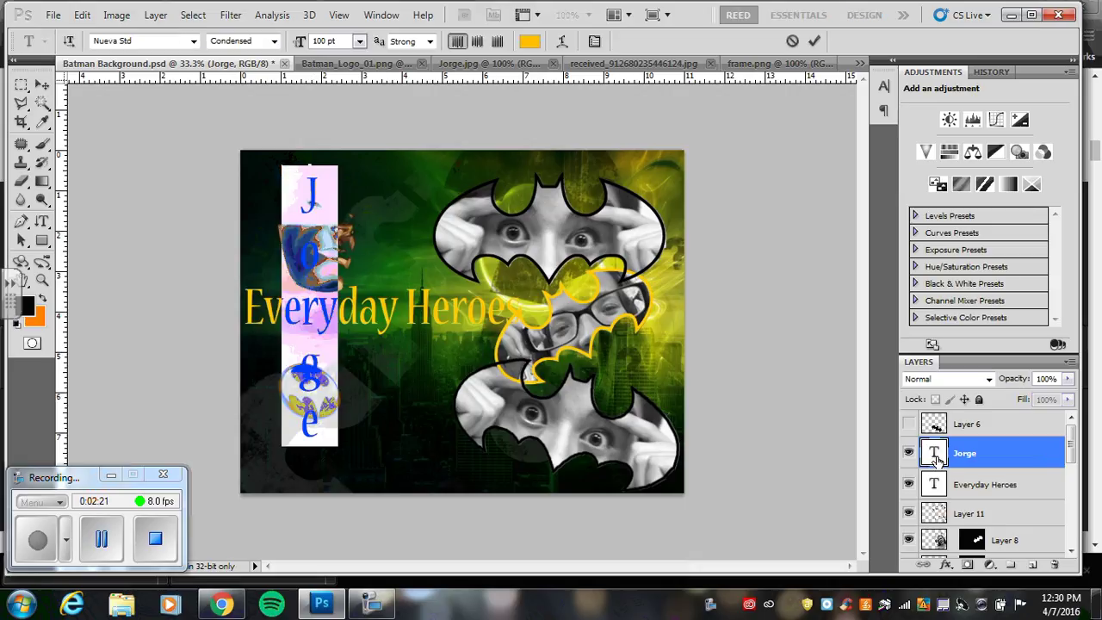
left_click(530, 40)
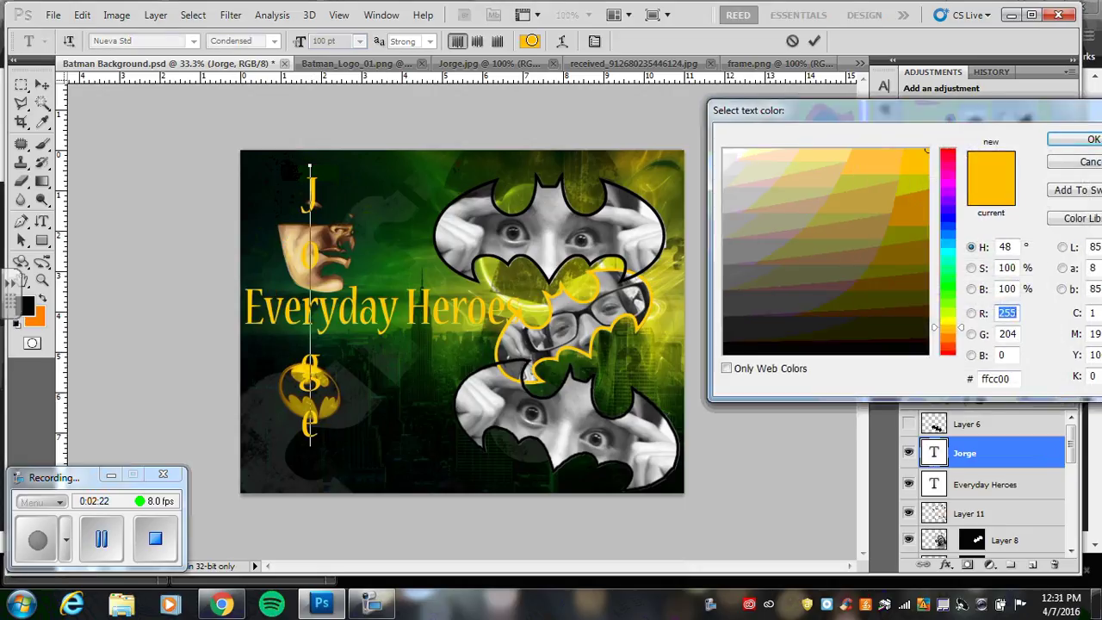
left_click(727, 156)
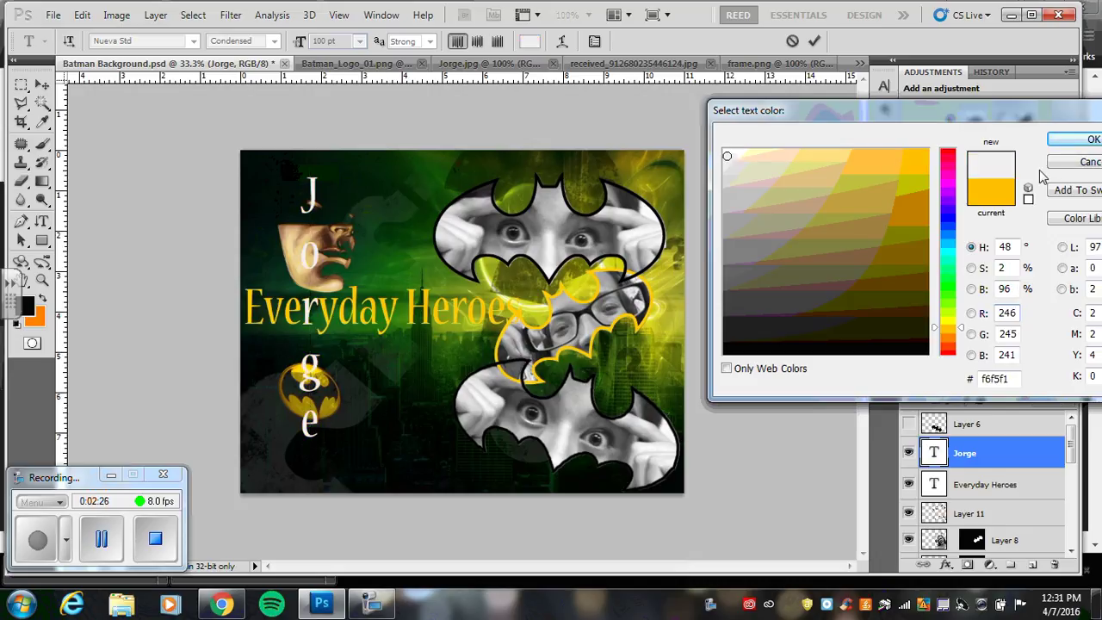
left_click(1072, 141)
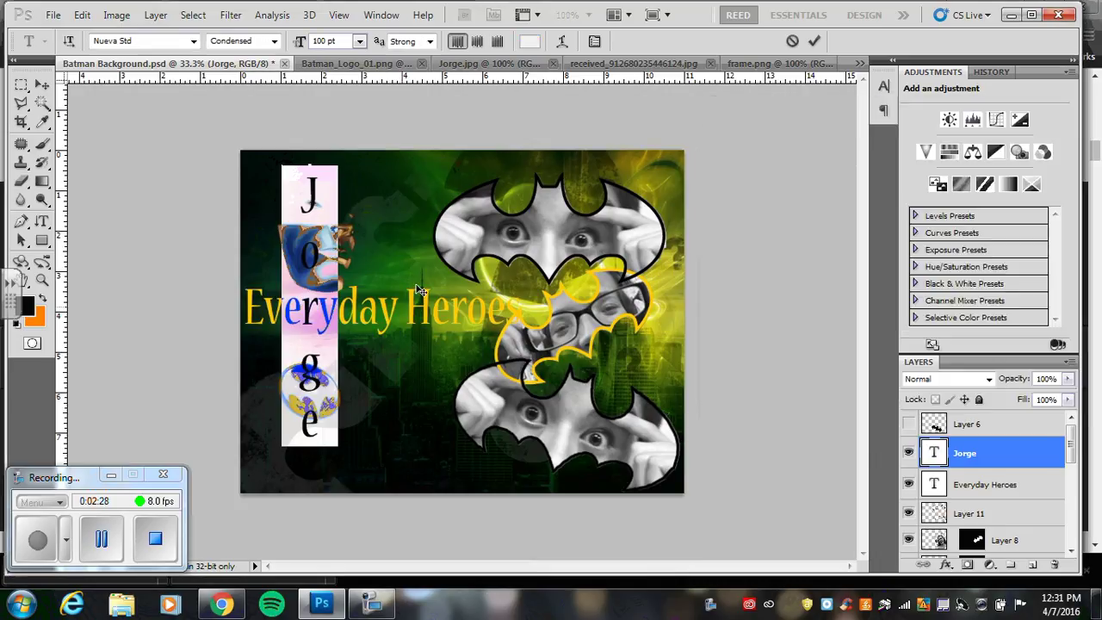
- Add "Batman" as 100 pt horizontal yellow text near the canvas's lower edge, beside the bottom bat-shaped photo
left_click(990, 425)
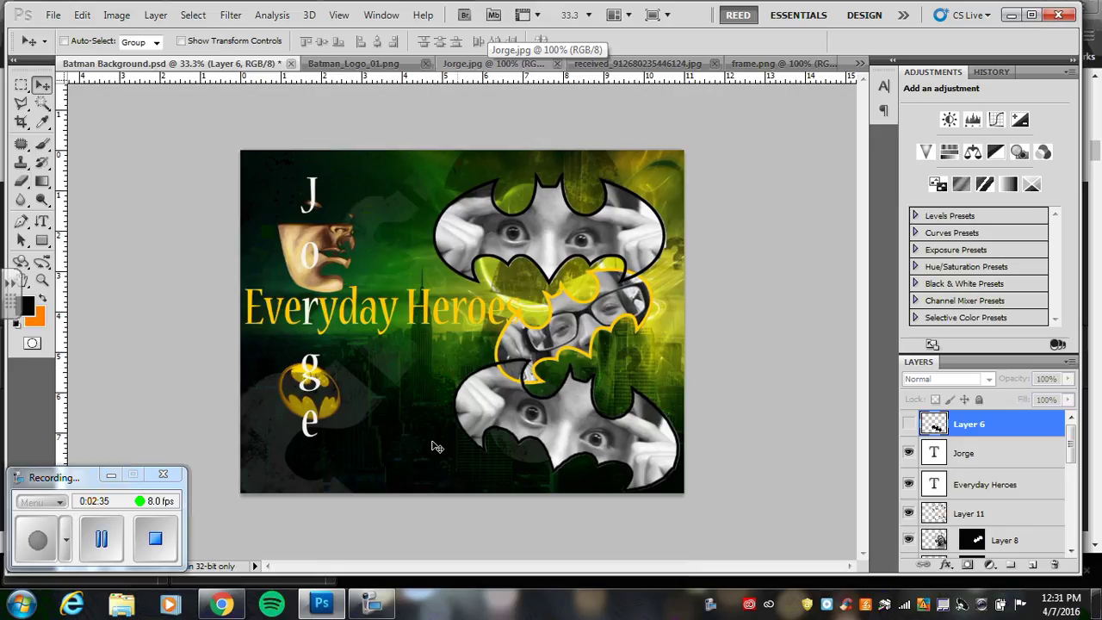
left_click_drag(41, 222, 94, 219)
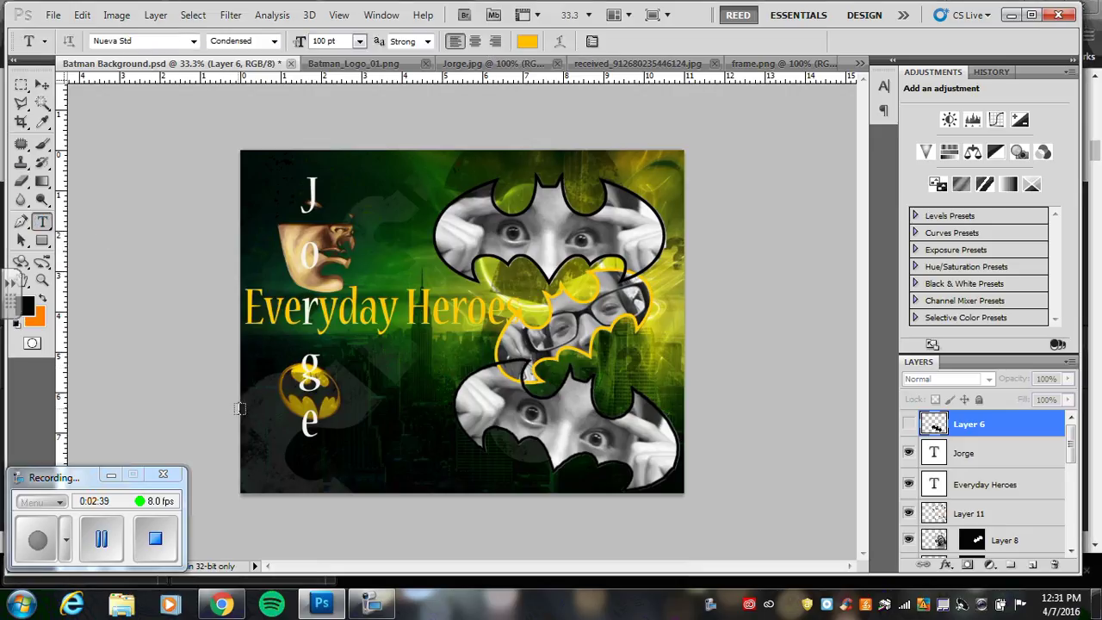
left_click(351, 450)
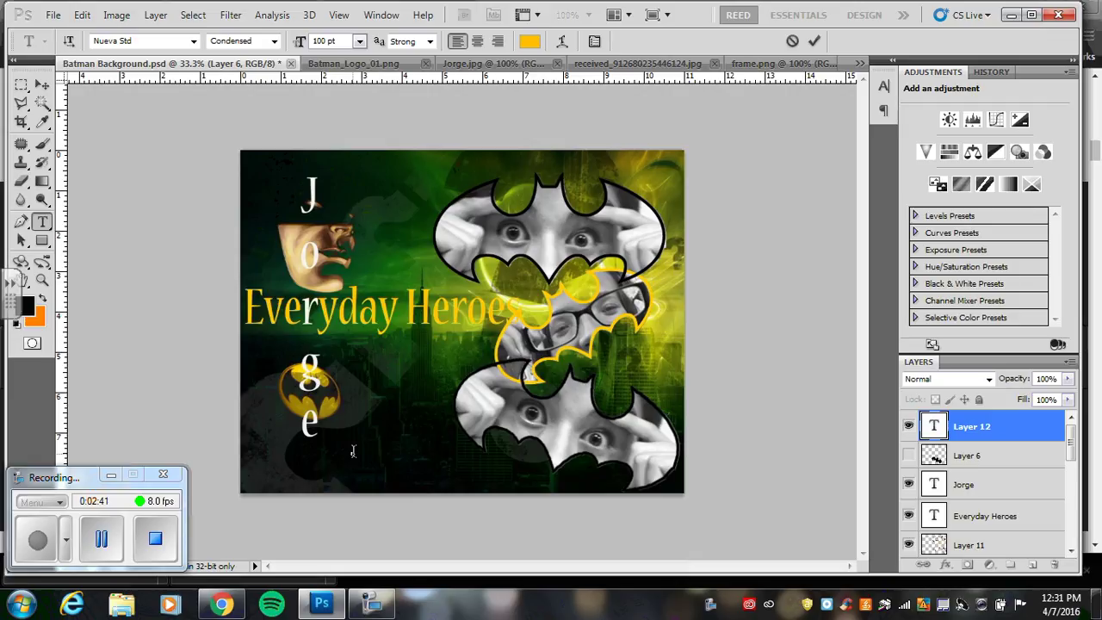
type("Batman")
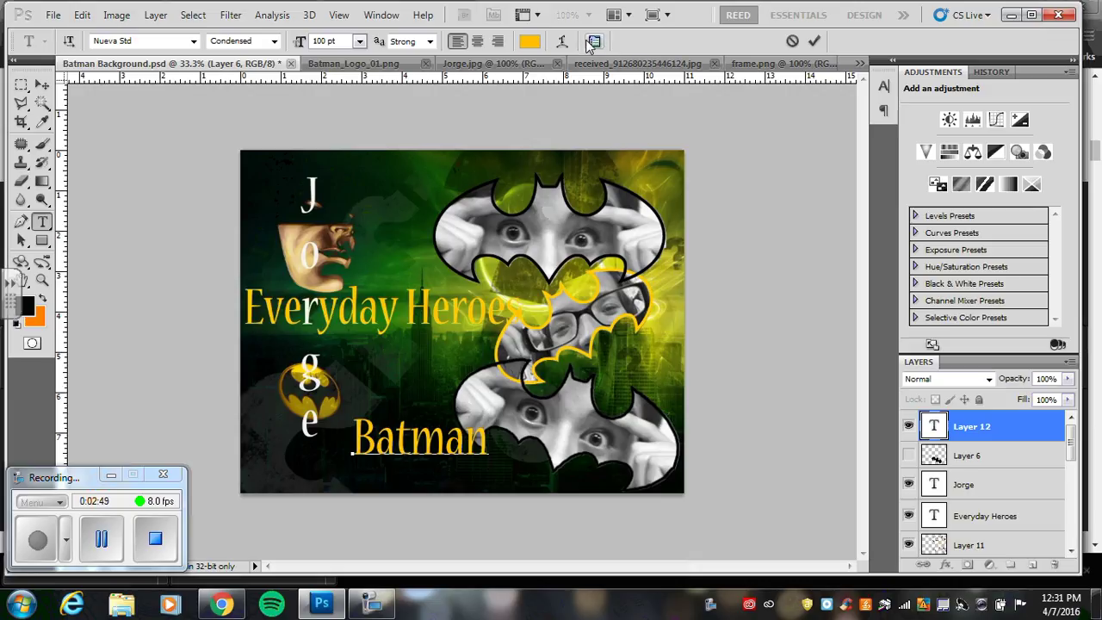
left_click(595, 42)
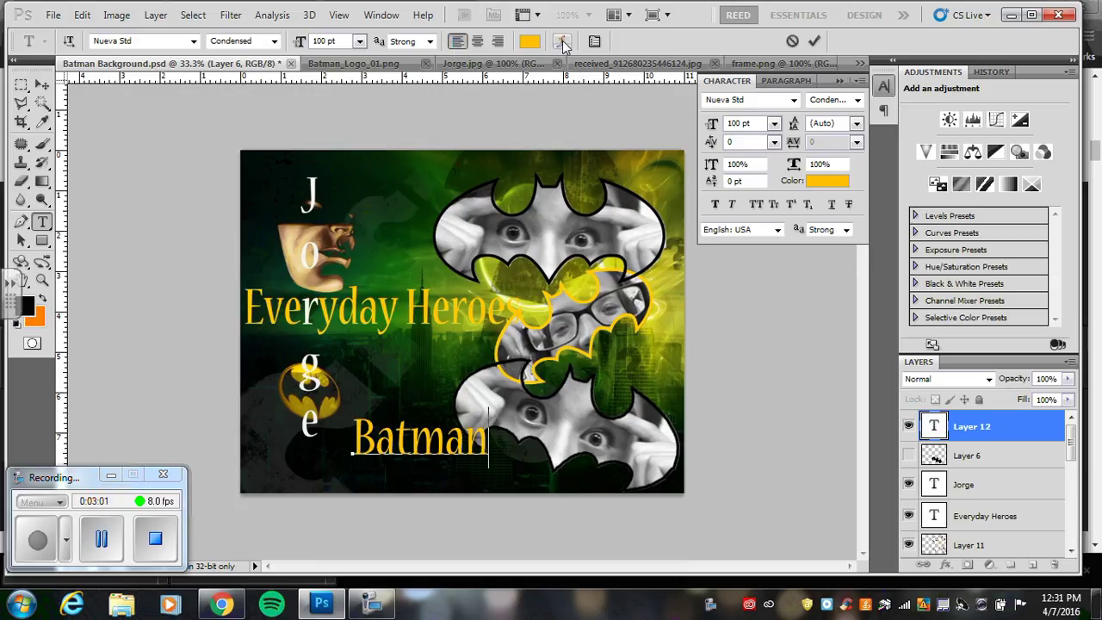
- Warp the whole "Batman" text with a horizontal Arc style and a bend of +73%
key("ctrl+a")
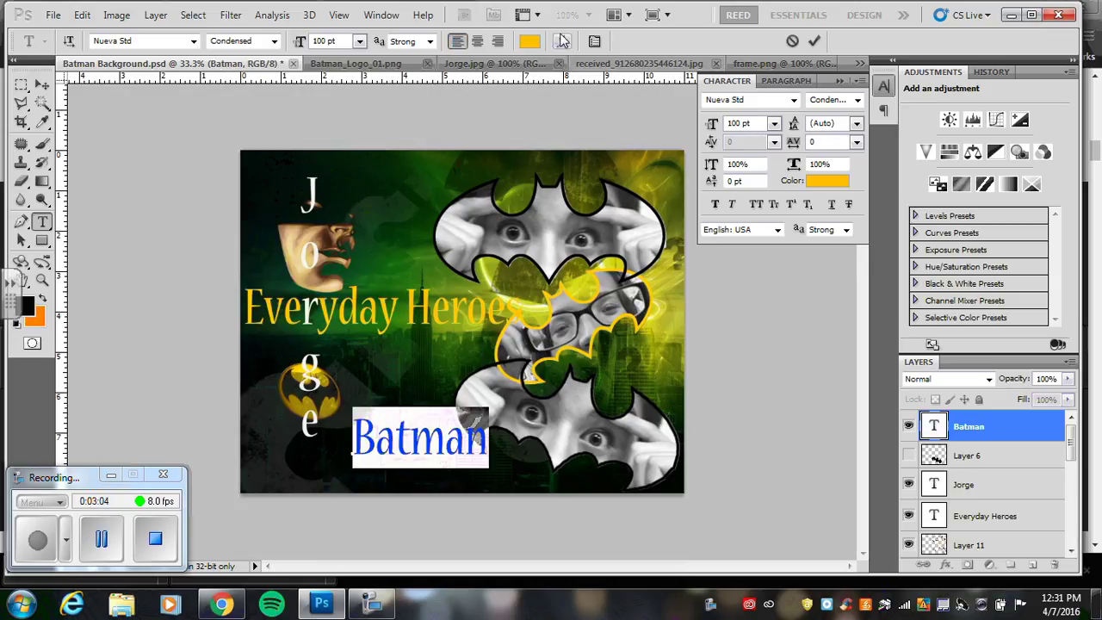
left_click(563, 43)
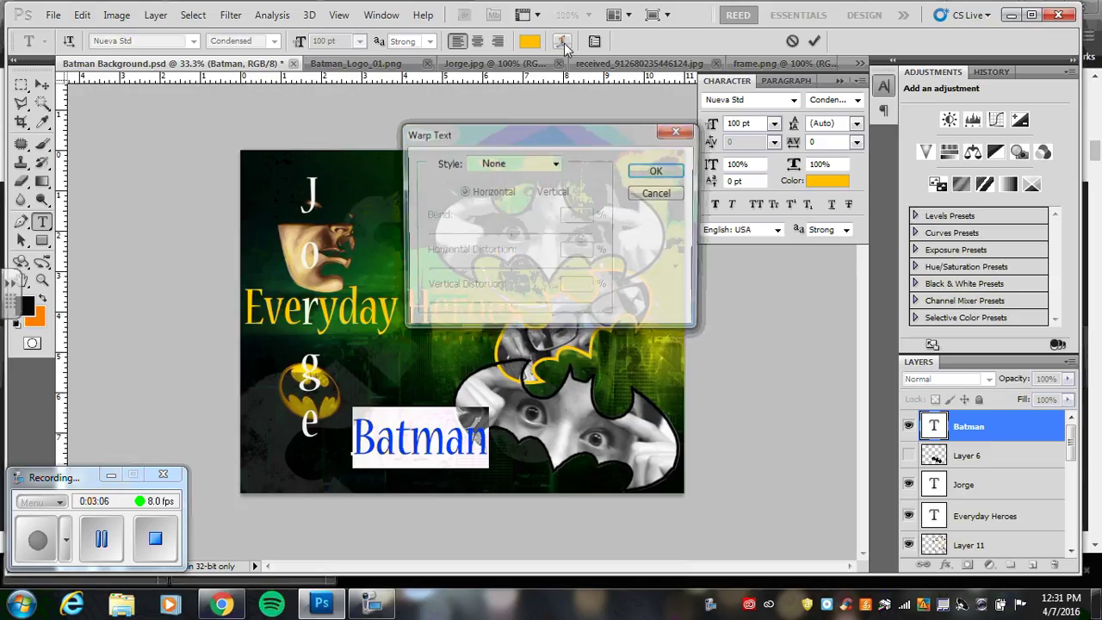
left_click_drag(531, 114, 726, 100)
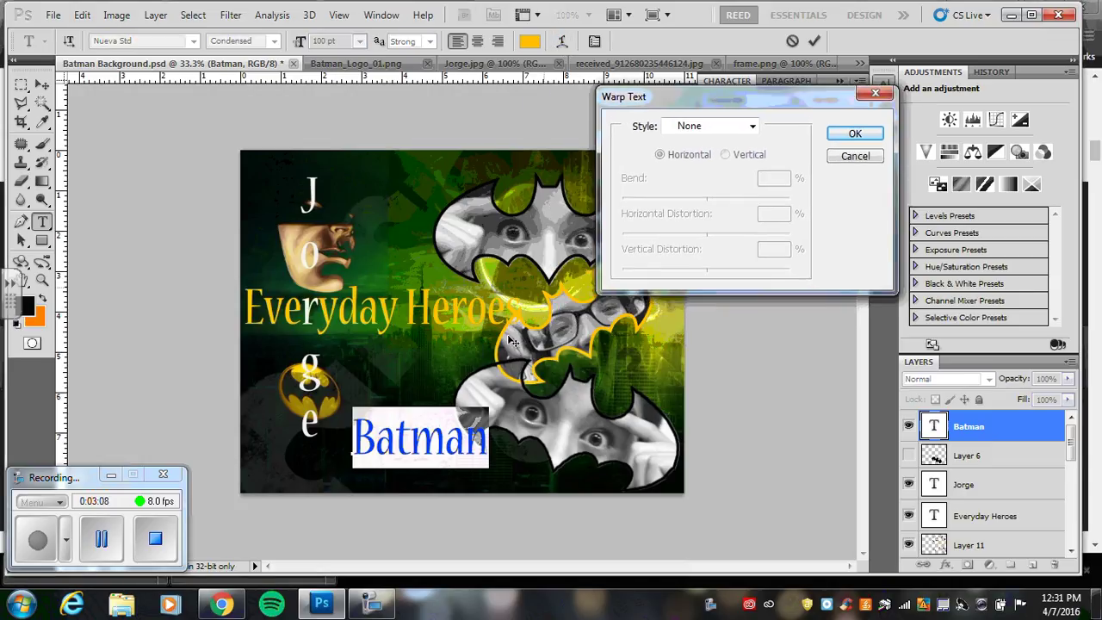
left_click(750, 129)
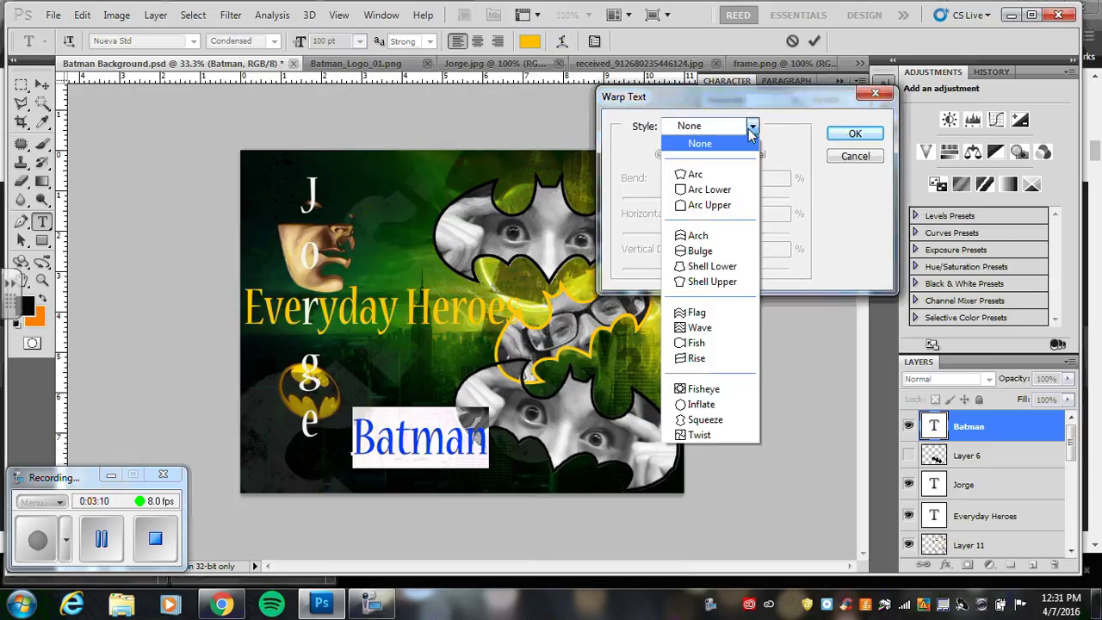
left_click(699, 177)
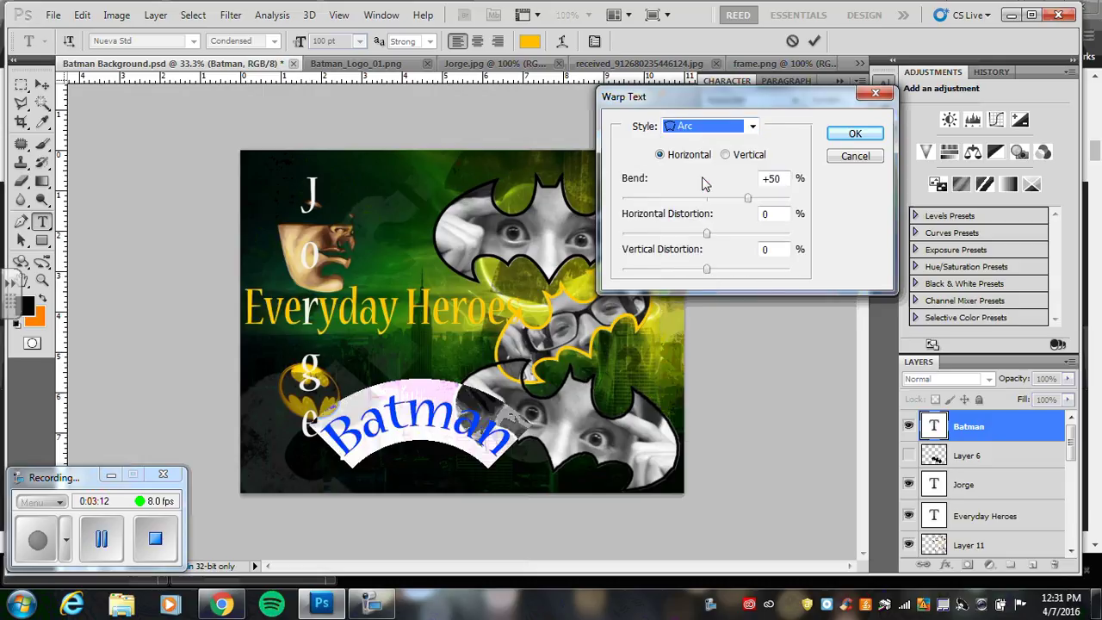
mouse_move(748, 199)
left_mouse_down()
mouse_move(711, 201)
mouse_move(769, 199)
left_mouse_up()
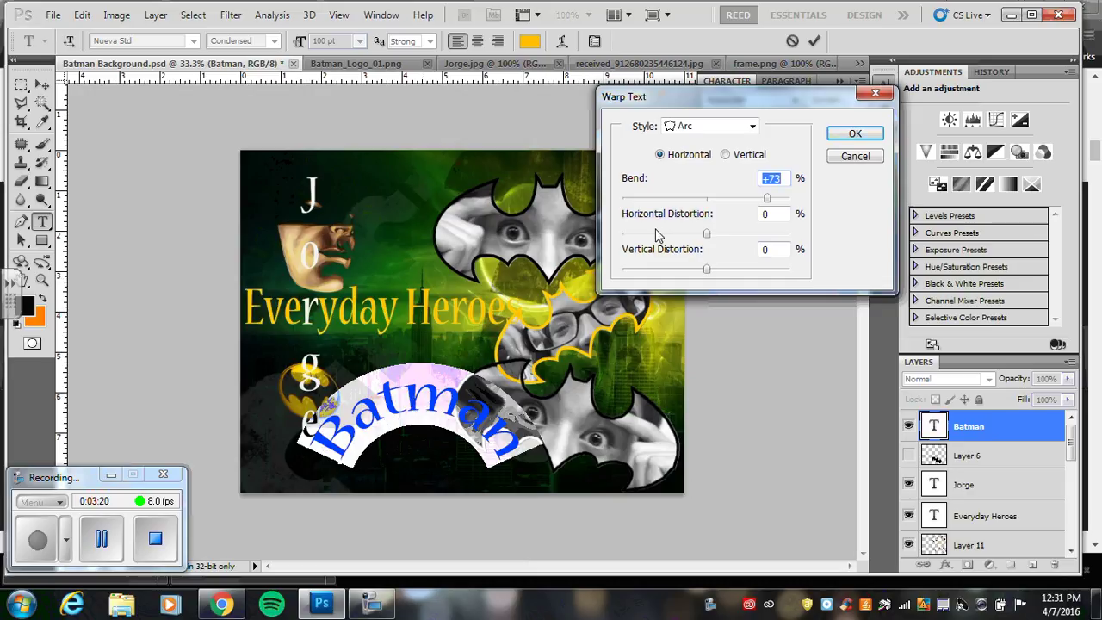
- Try the Arc Lower and Flag warp styles on the "Batman" text
left_click(694, 132)
left_click(699, 189)
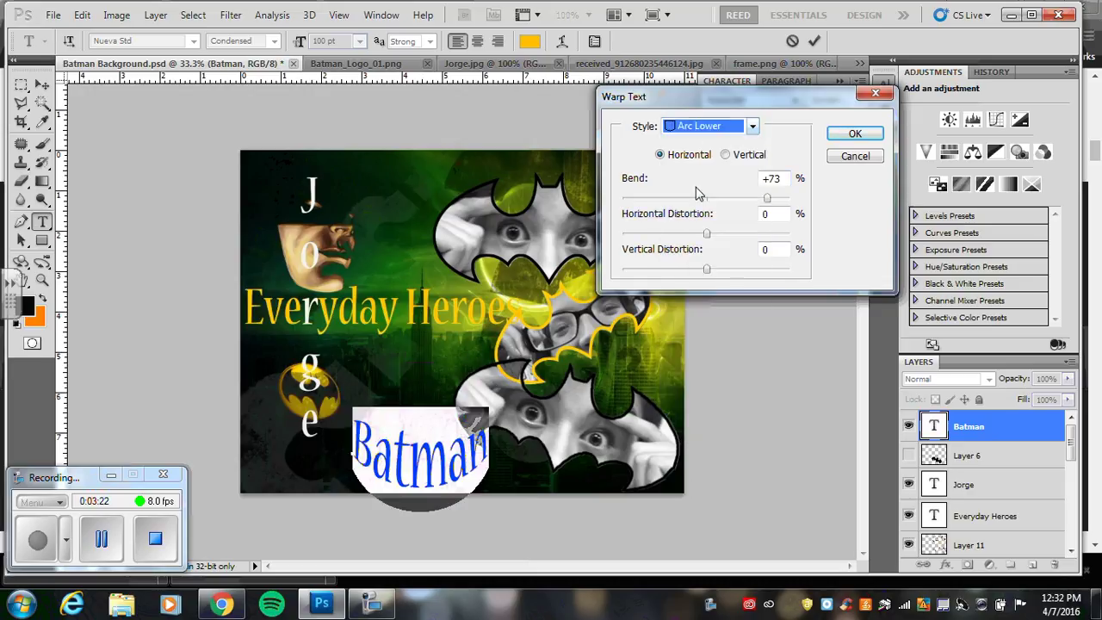
left_click(698, 128)
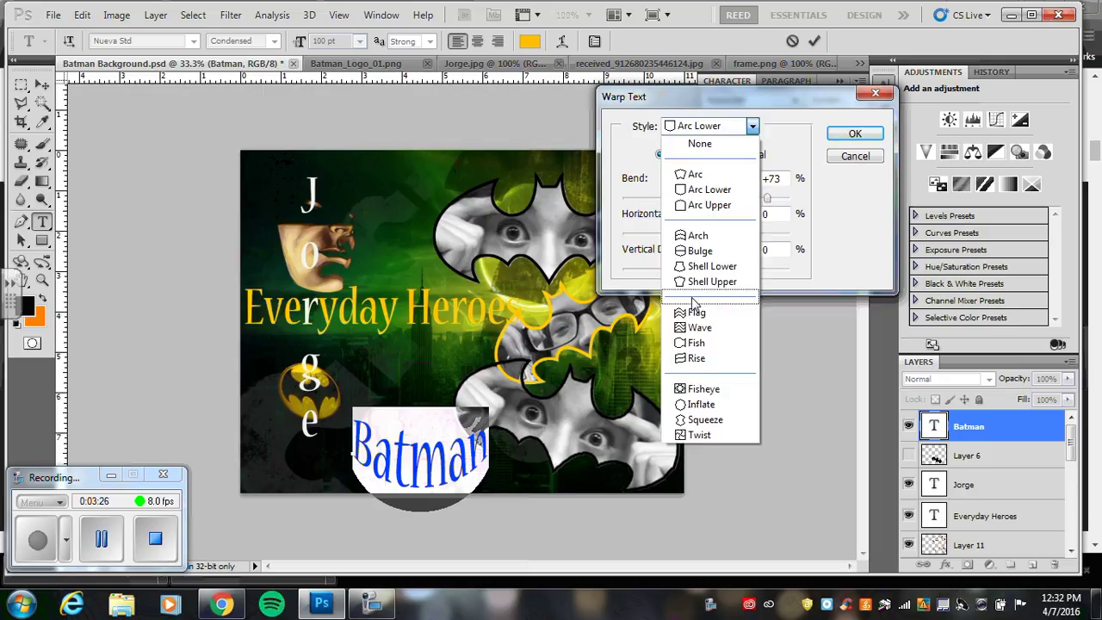
left_click(697, 311)
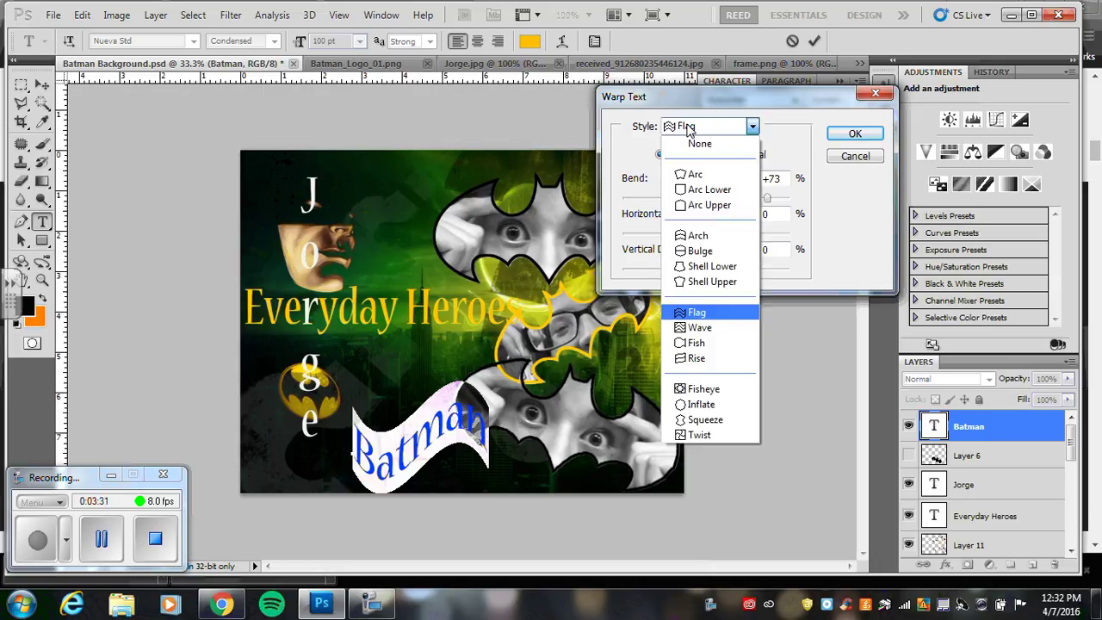
- Switch the "Batman" text warp to Arc, set its bend to +62%, and commit the text
left_click(693, 175)
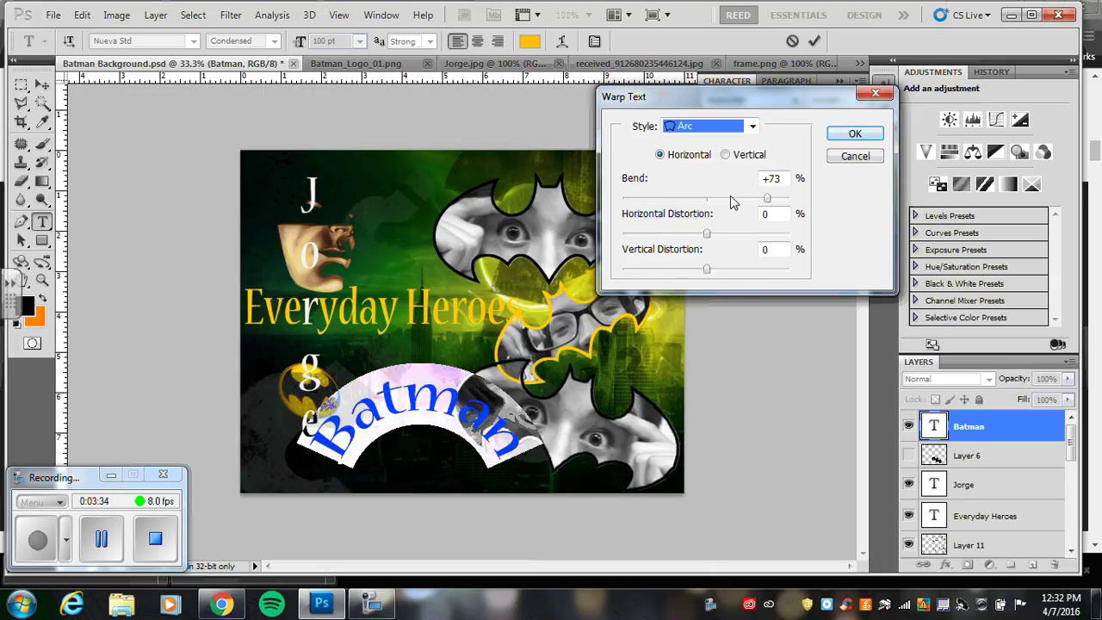
left_click_drag(767, 198, 762, 203)
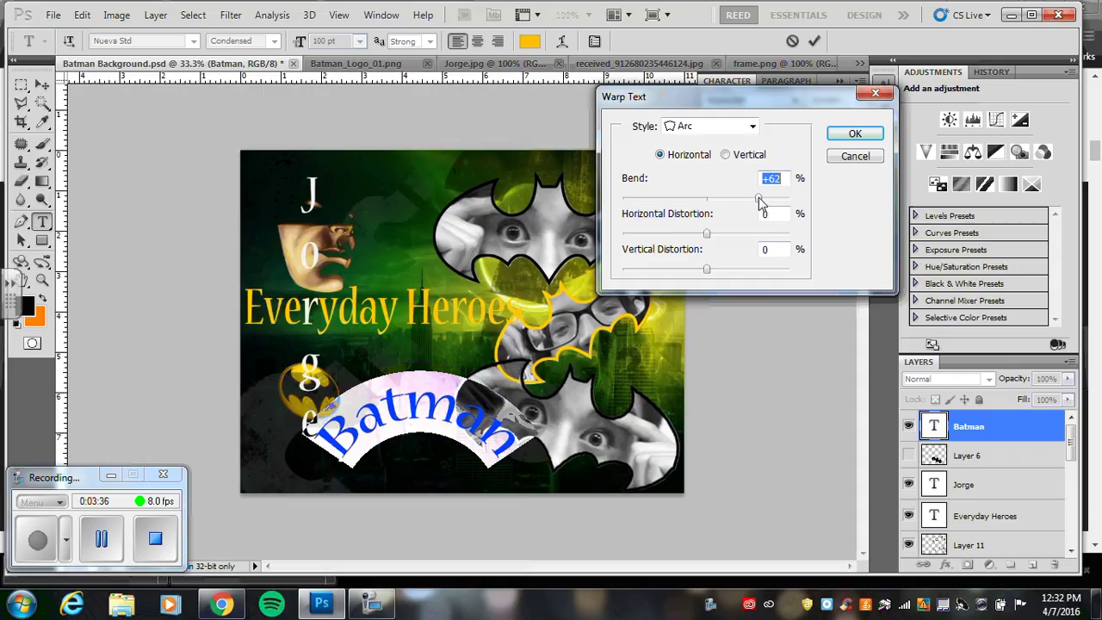
left_click(855, 136)
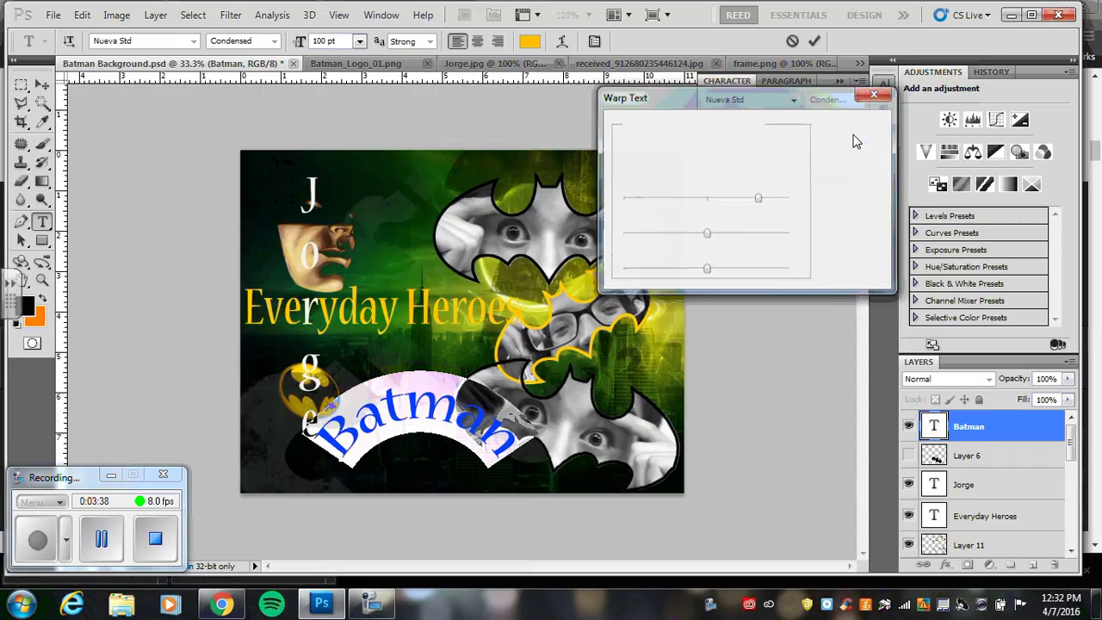
left_click(42, 85)
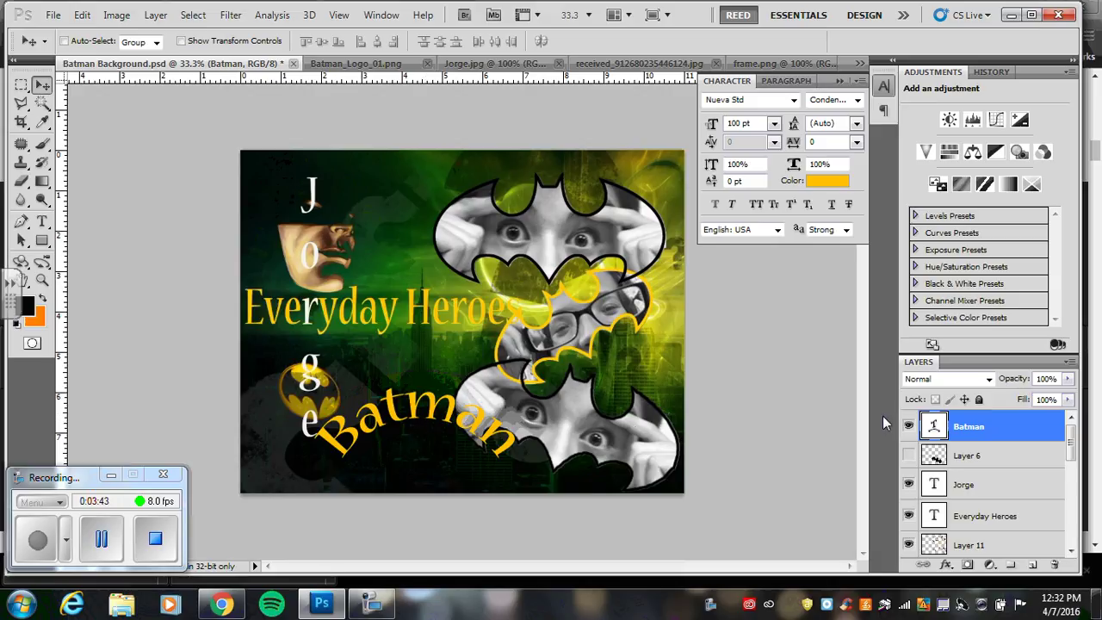
- Move the arched "Batman" text up and to the right, just beneath the "Everyday Heroes" title
double_click(933, 428)
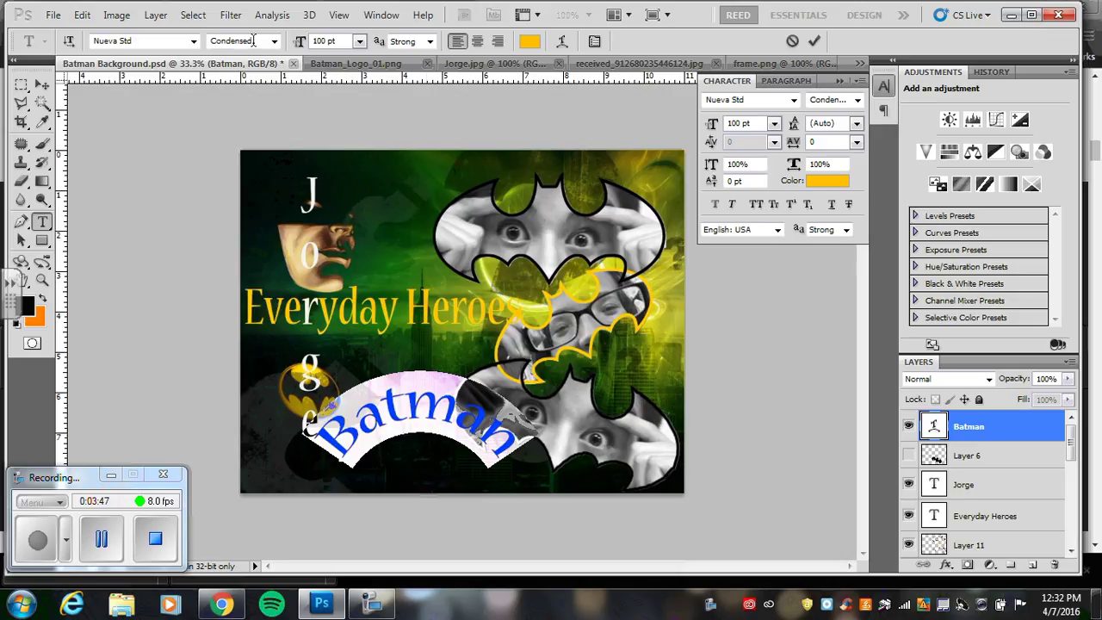
left_click(41, 85)
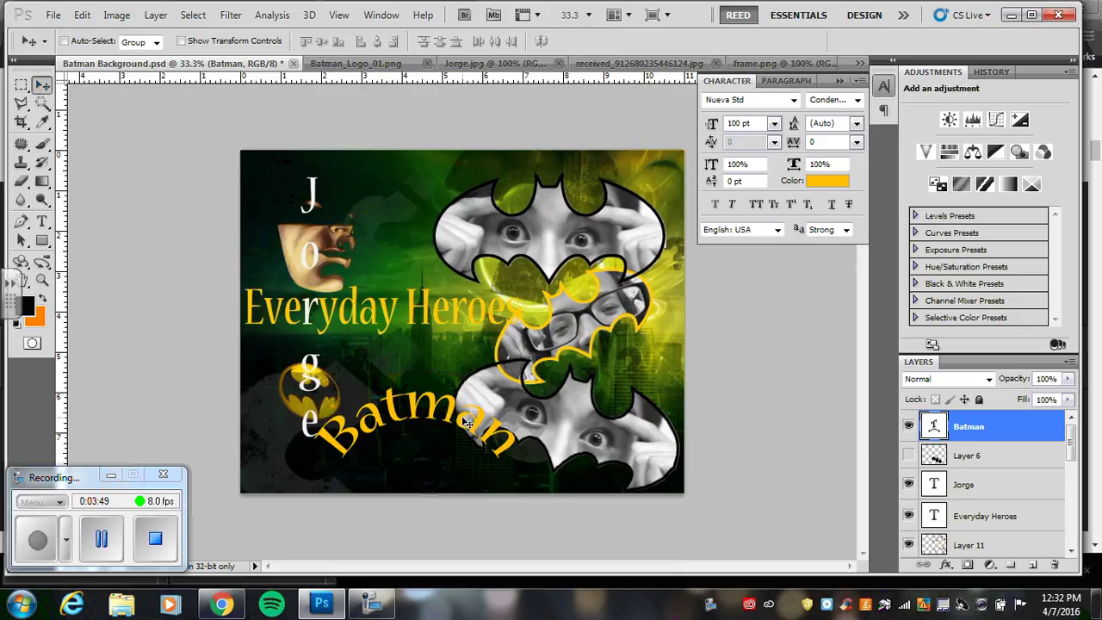
left_click_drag(465, 422, 507, 377)
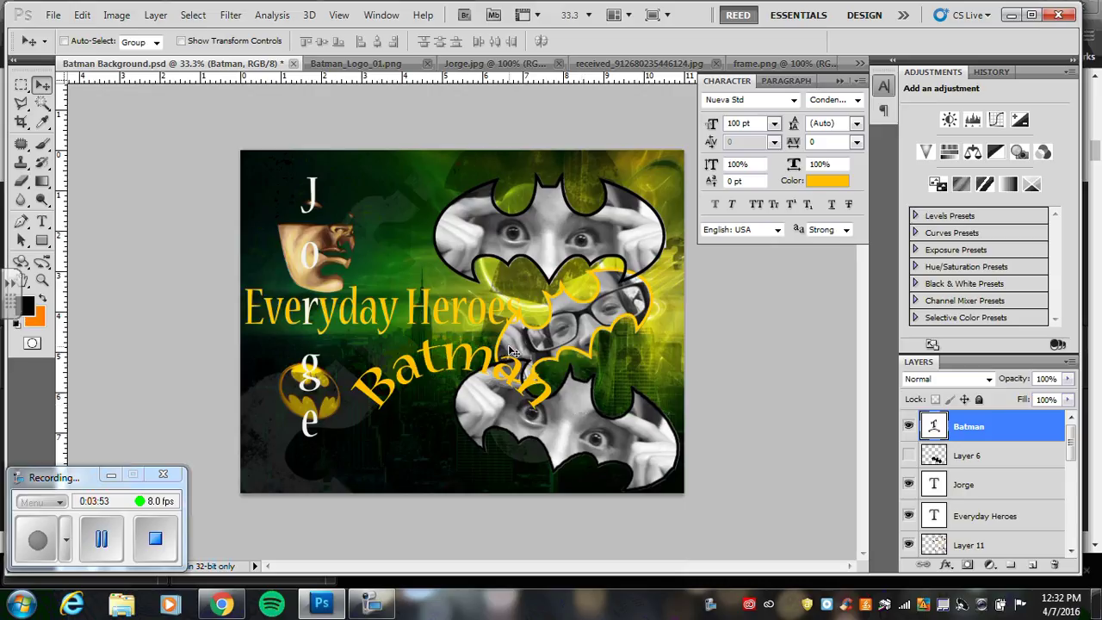
- Rotate the arched text about 59° counterclockwise and shift it down and left so it curves around the lower bat-shaped photo
key("ctrl+t")
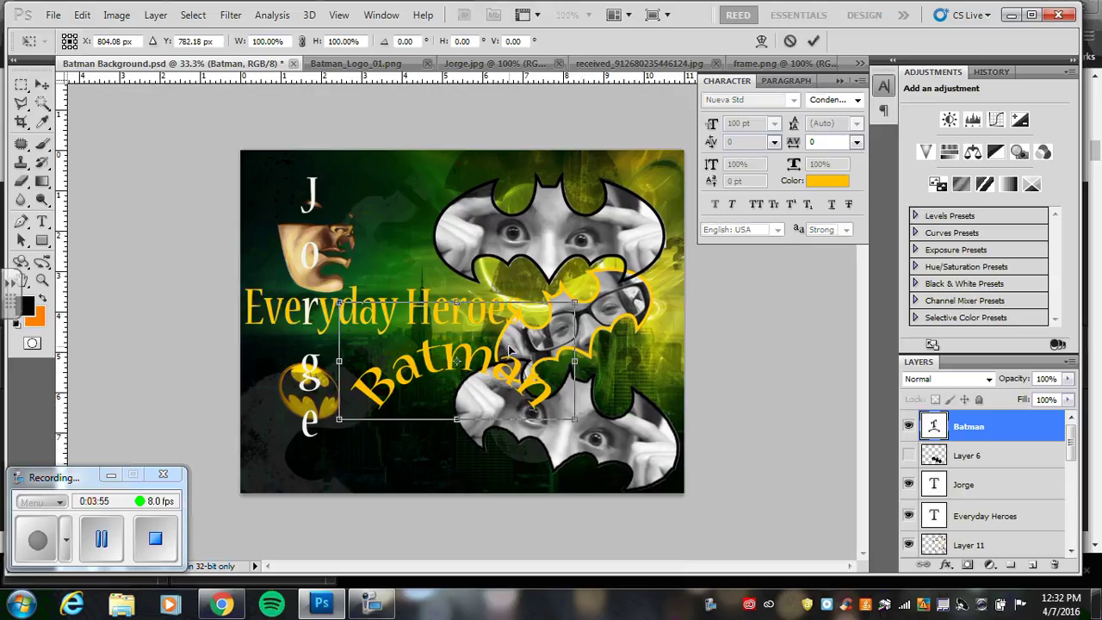
left_click_drag(581, 430, 549, 309)
left_click_drag(446, 391, 421, 413)
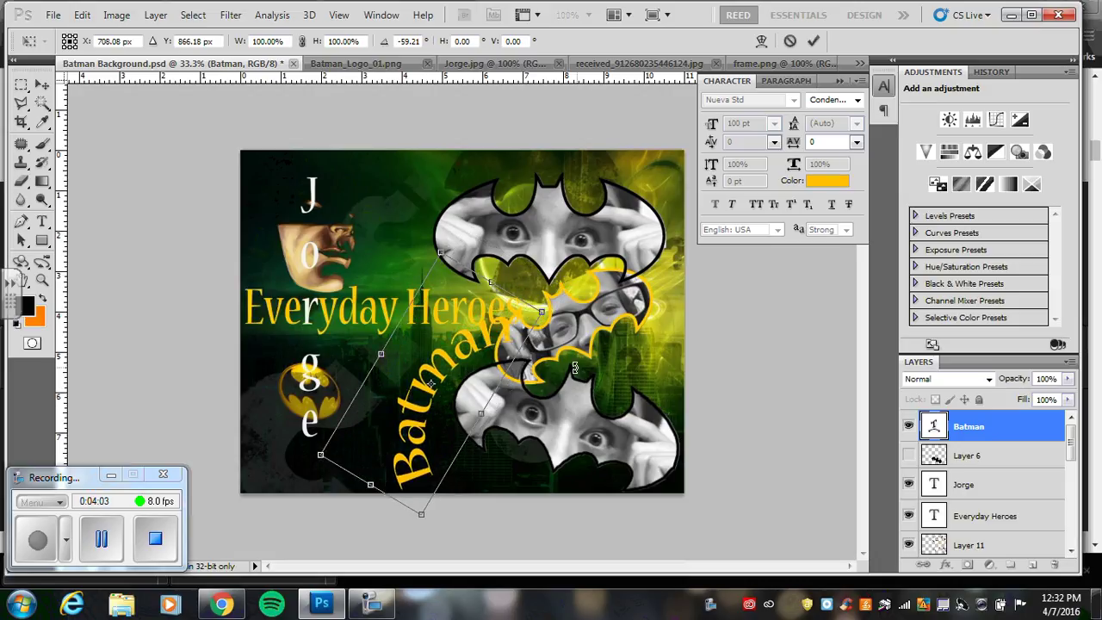
key("Return")
- Increase the "Batman" text's Arc warp bend to +91% and commit the text
double_click(933, 425)
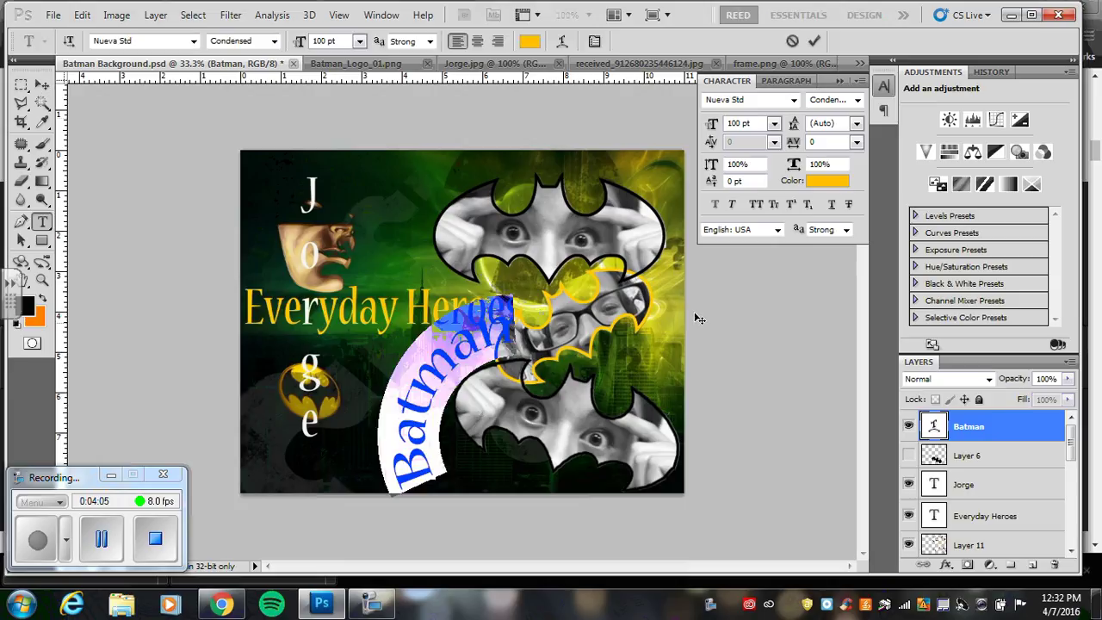
left_click(562, 41)
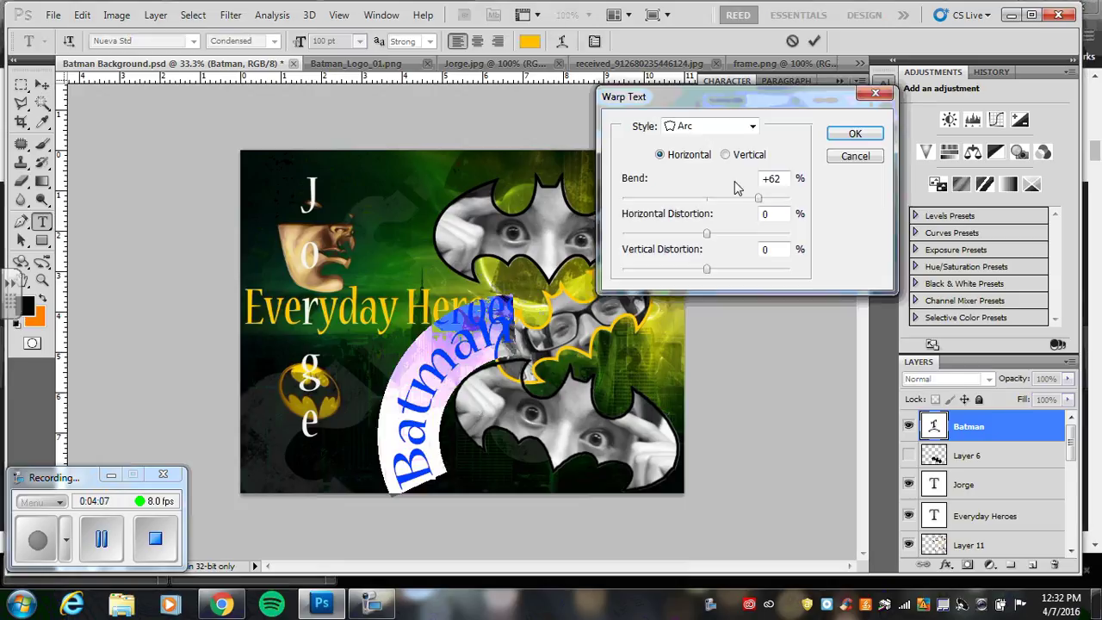
left_click_drag(758, 198, 783, 200)
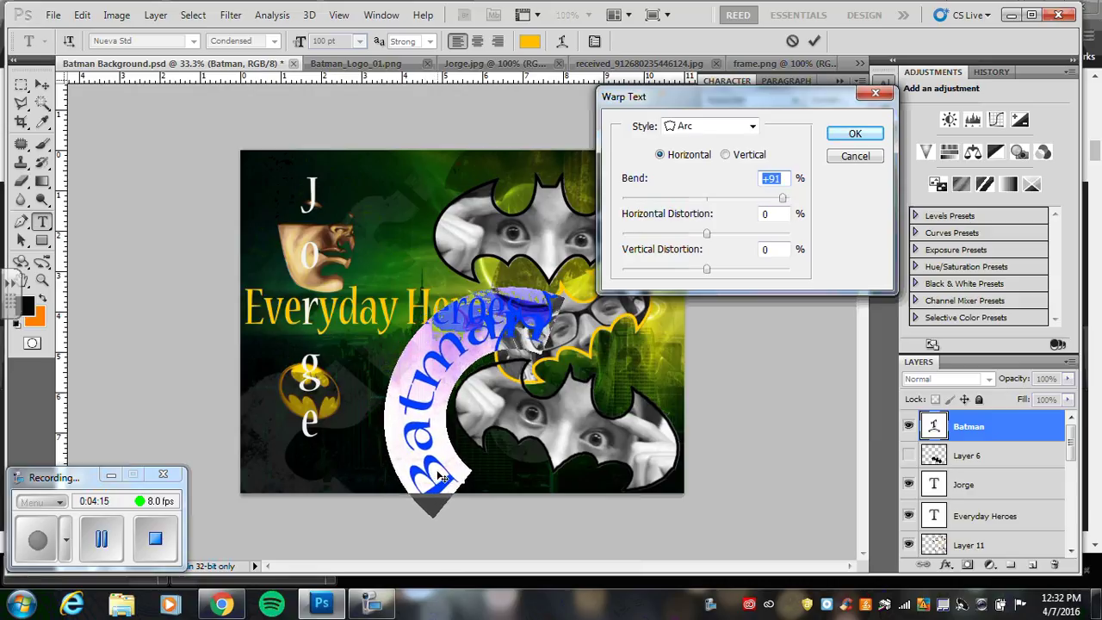
left_click(873, 140)
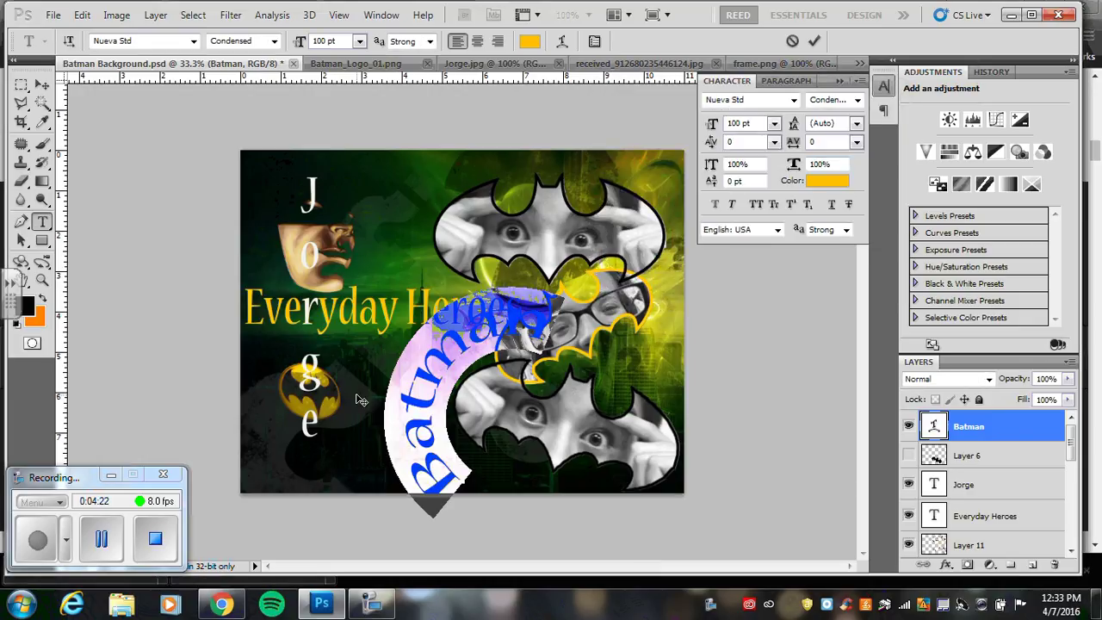
key("BackSpace")
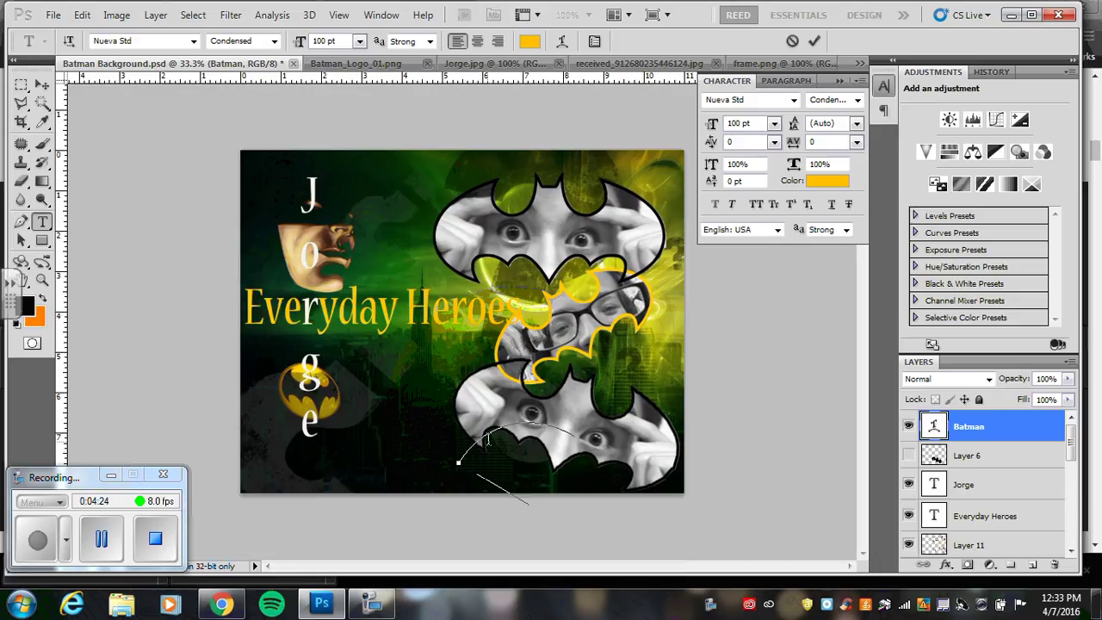
key("ctrl+z")
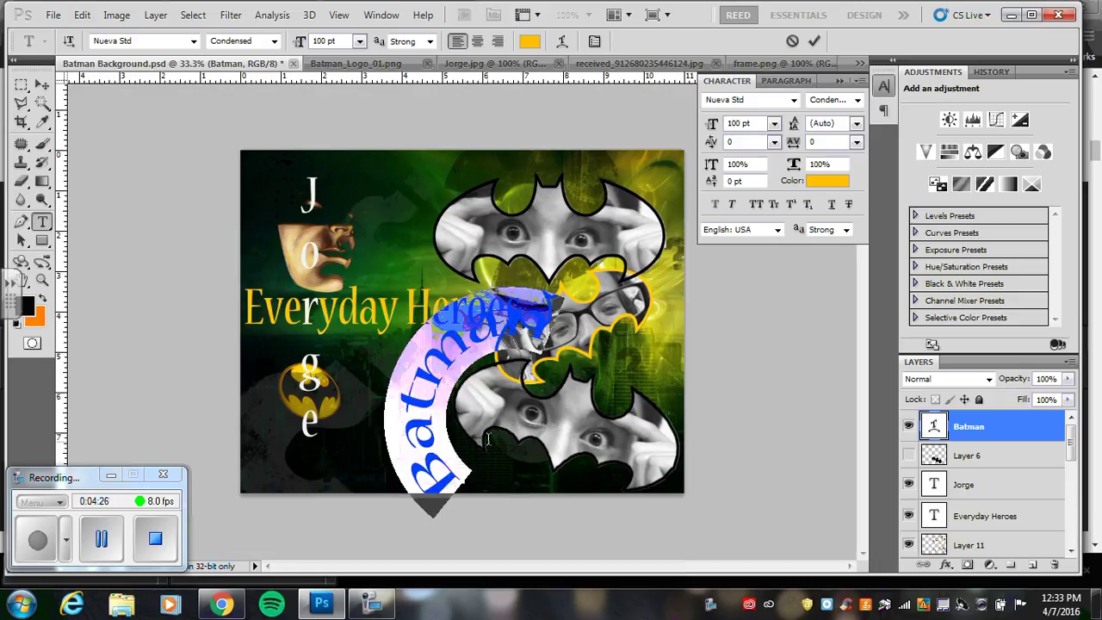
left_click(814, 40)
key("v")
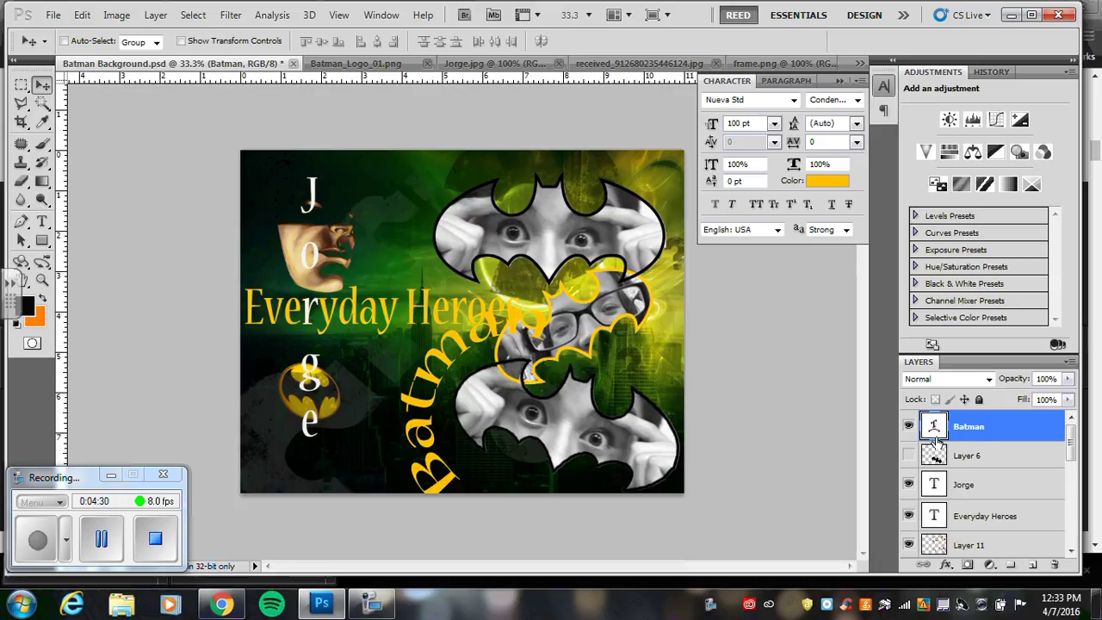
- Hide the vertical name and "Everyday Heroes" text layers
left_click(909, 485)
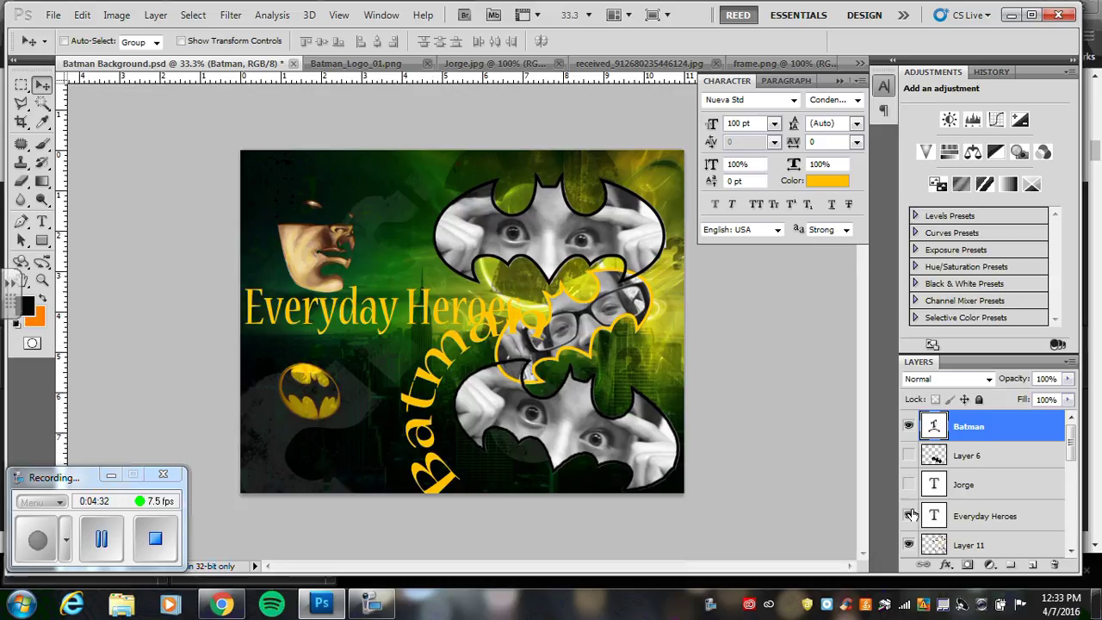
left_click(909, 516)
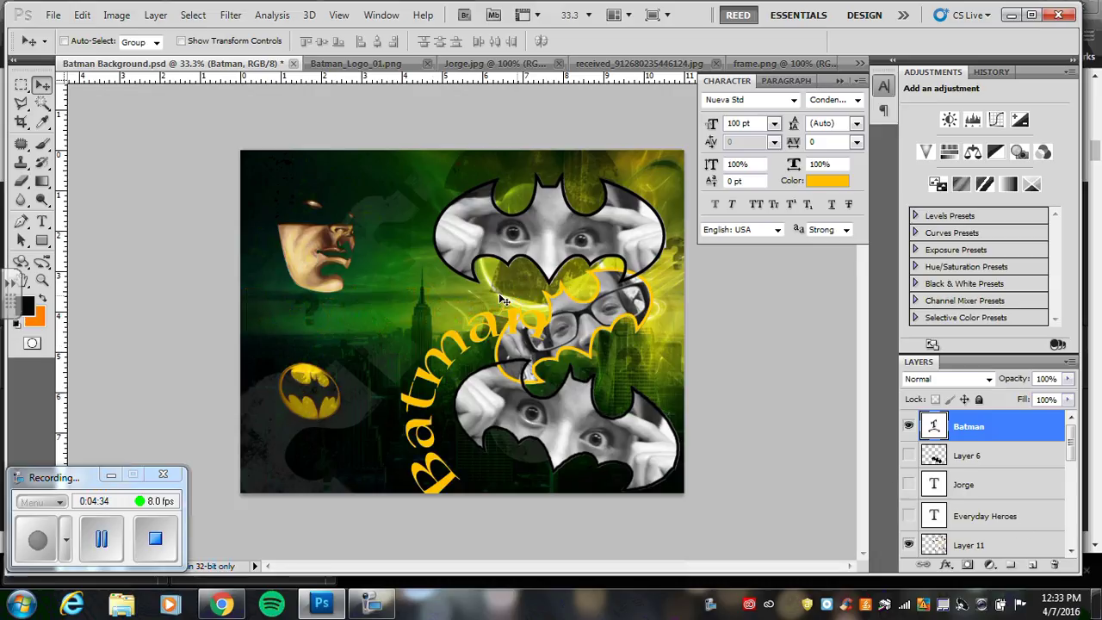
- Recolor the arched "Batman" text to the off-white f0f8ef
double_click(933, 426)
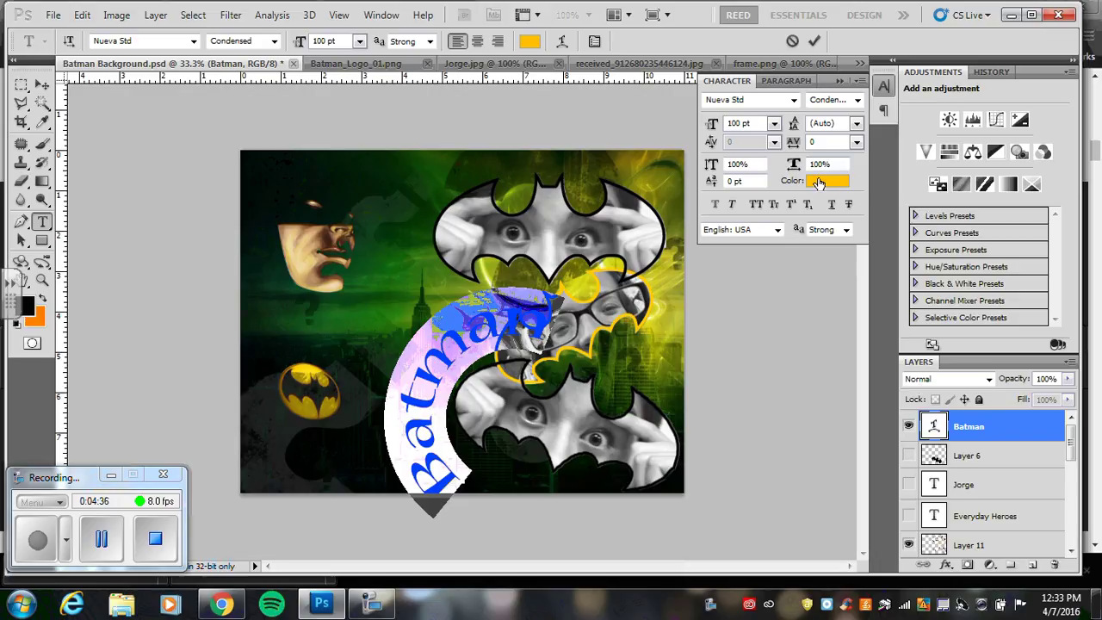
left_click(529, 41)
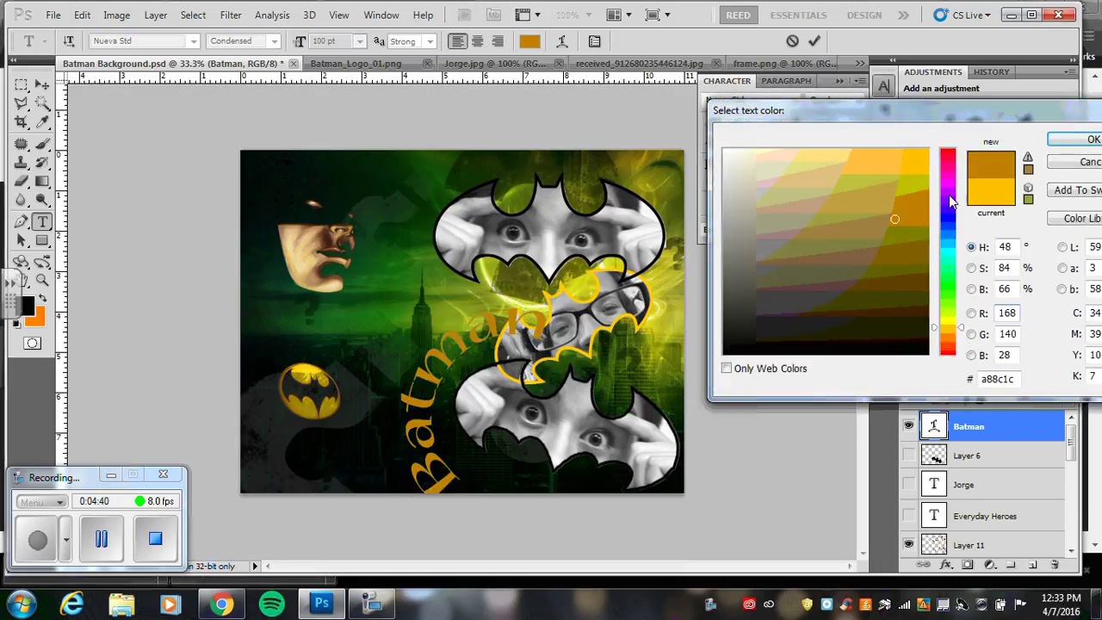
left_click(949, 294)
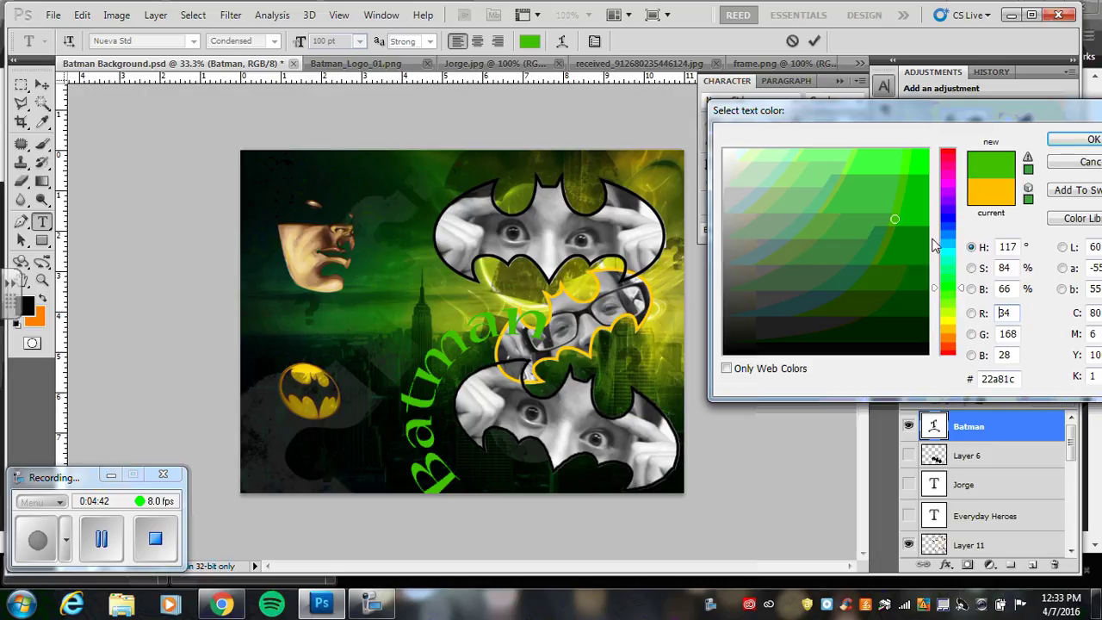
left_click(730, 154)
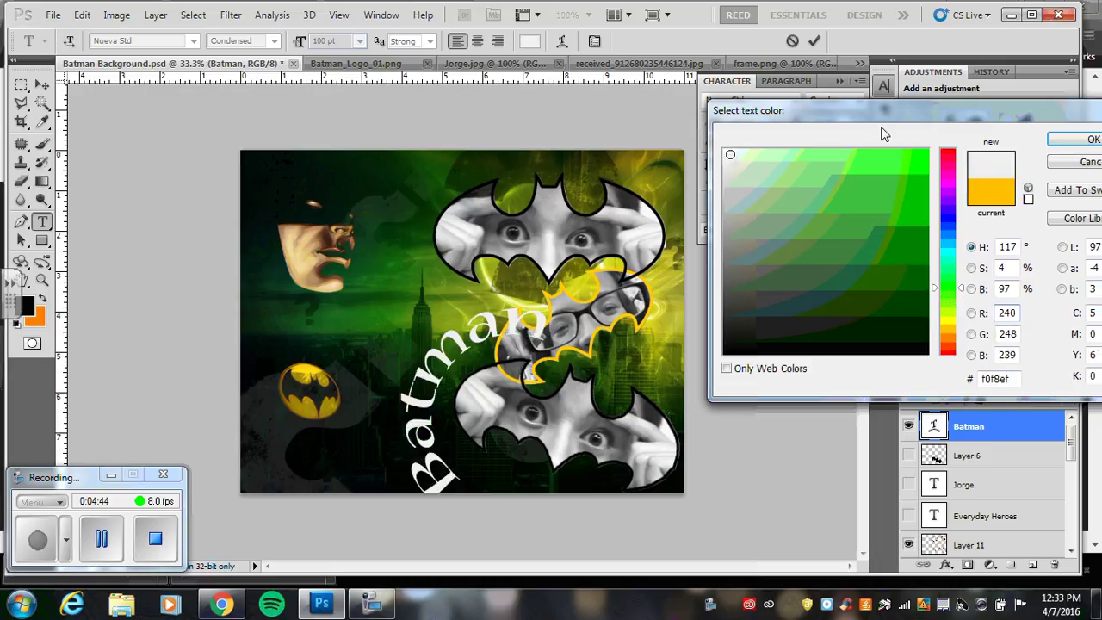
left_click(1087, 142)
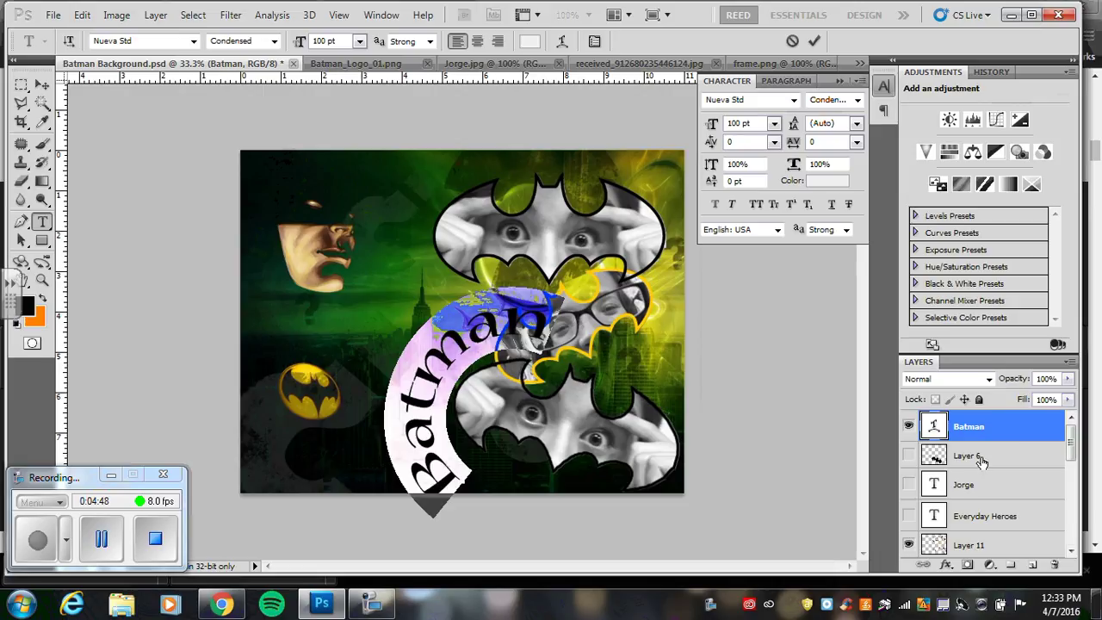
- Hide the "Batman" text layer and show the "Everyday Heroes" and vertical name layers, with the vertical name layer selected
left_click(973, 484)
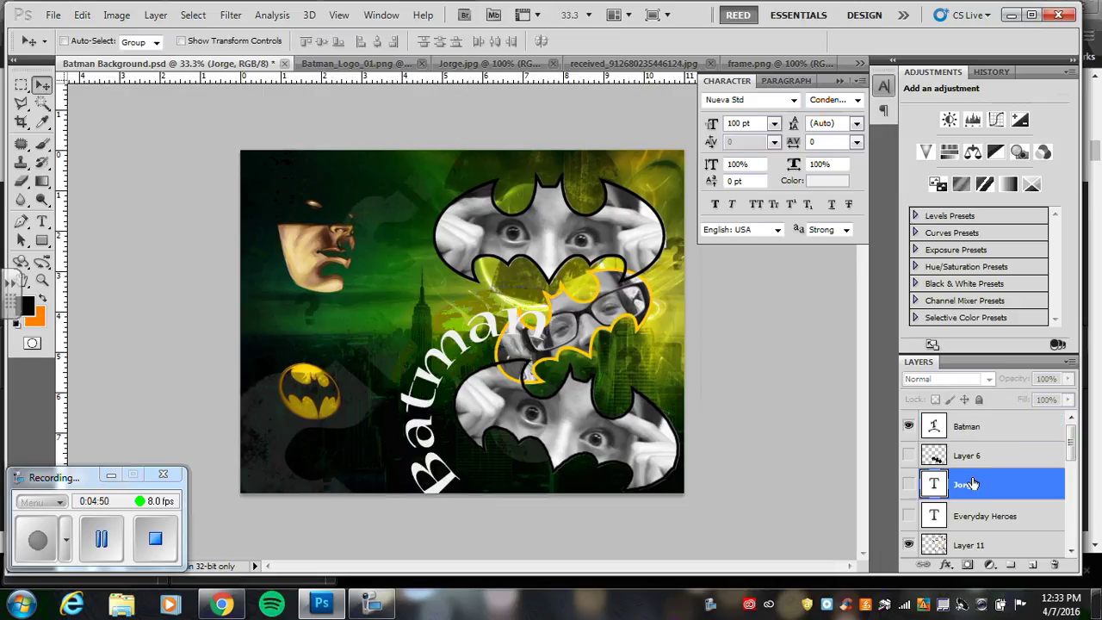
left_click(909, 426)
left_click(909, 515)
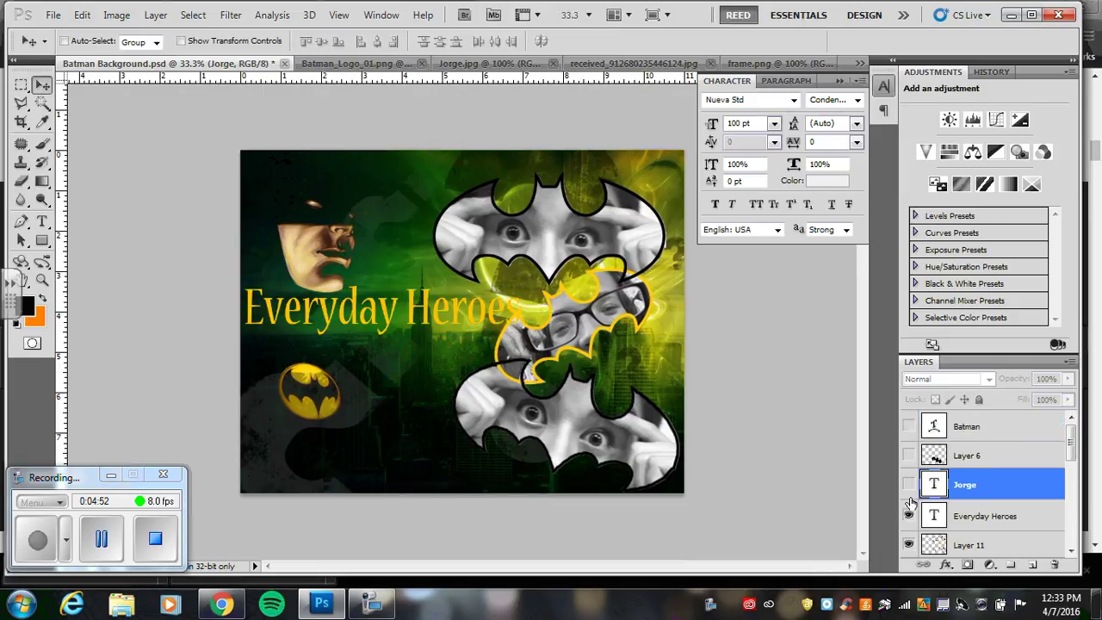
left_click(908, 485)
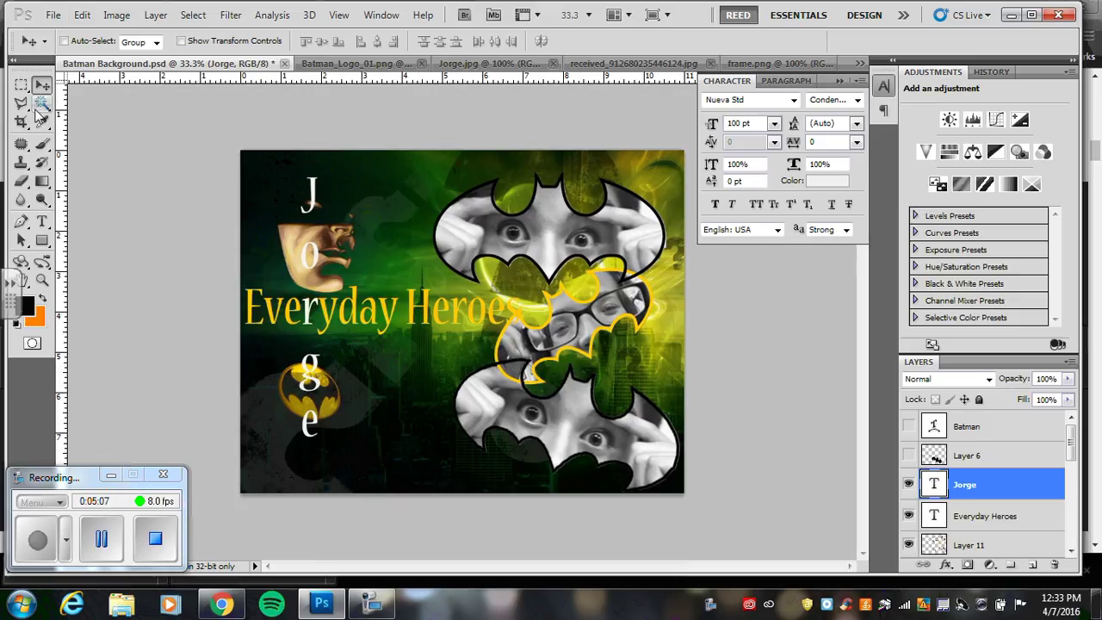
- Try the vertical name text at 36 pt and restore its size to 100 pt
left_click(41, 222)
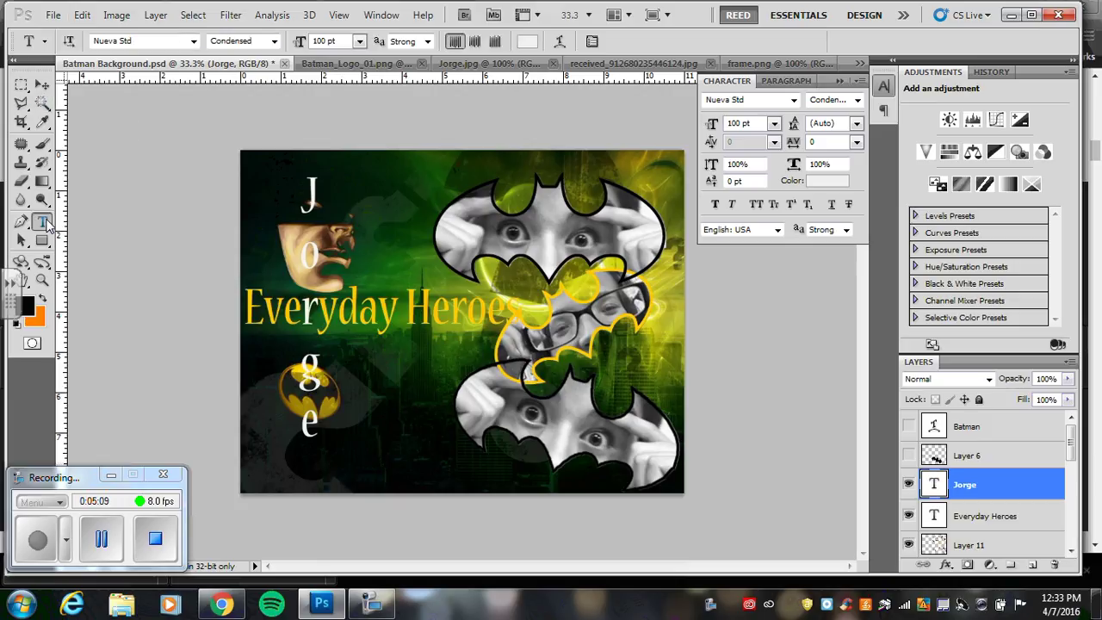
left_click(359, 40)
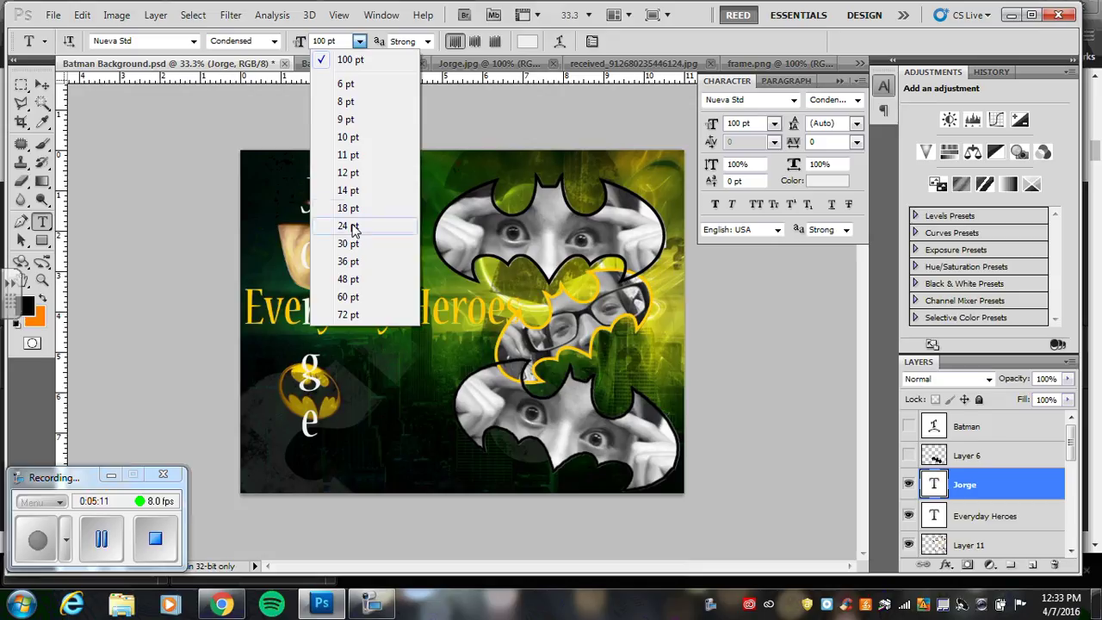
left_click(353, 261)
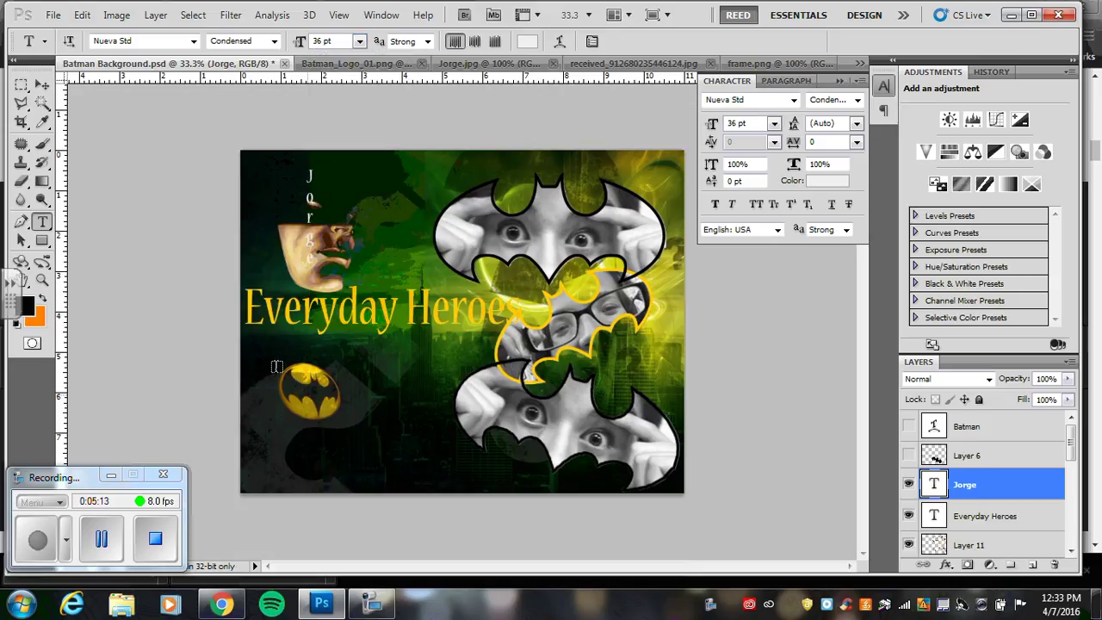
type("100")
key("Return")
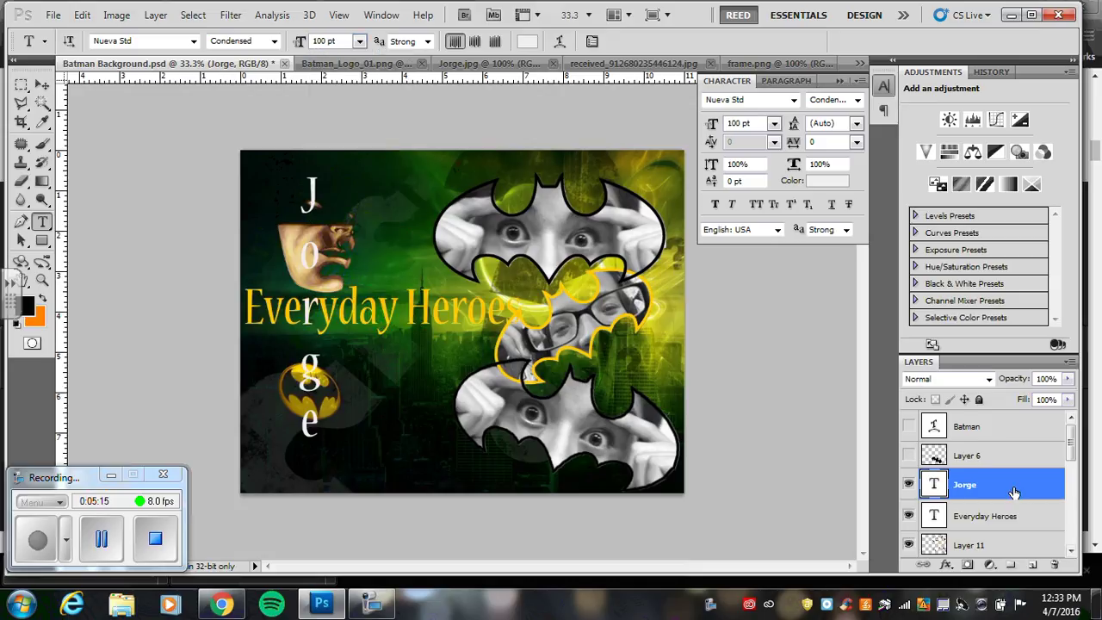
- Add 36 pt text below the vertical name, "write some stuff about" plus the name and "Cool things he has done" underneath, and shift it right
left_click(1002, 451)
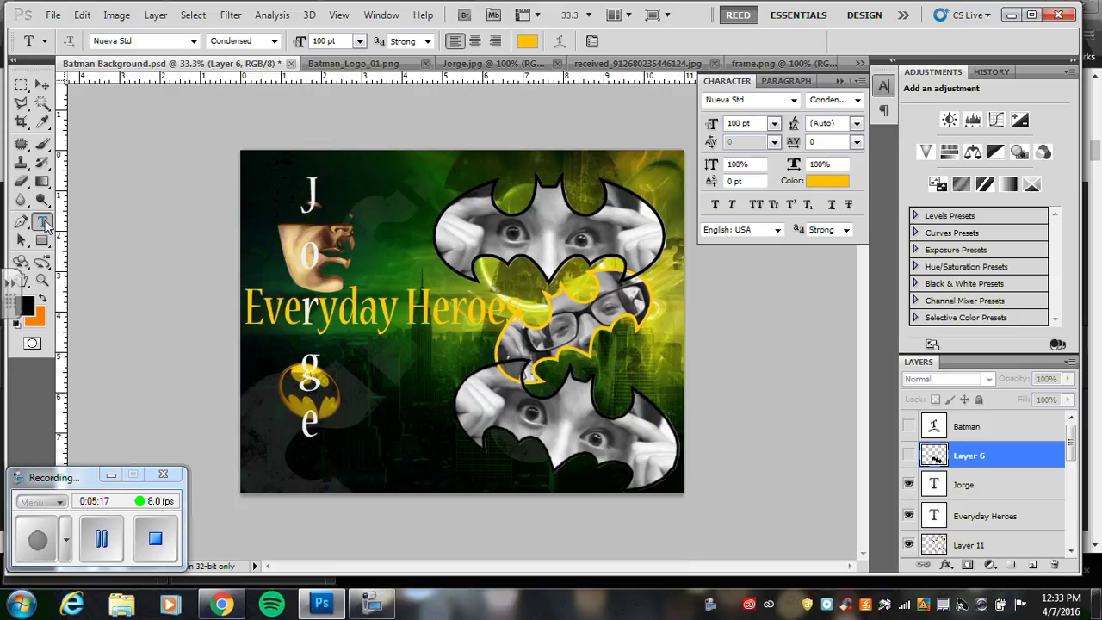
left_click(289, 456)
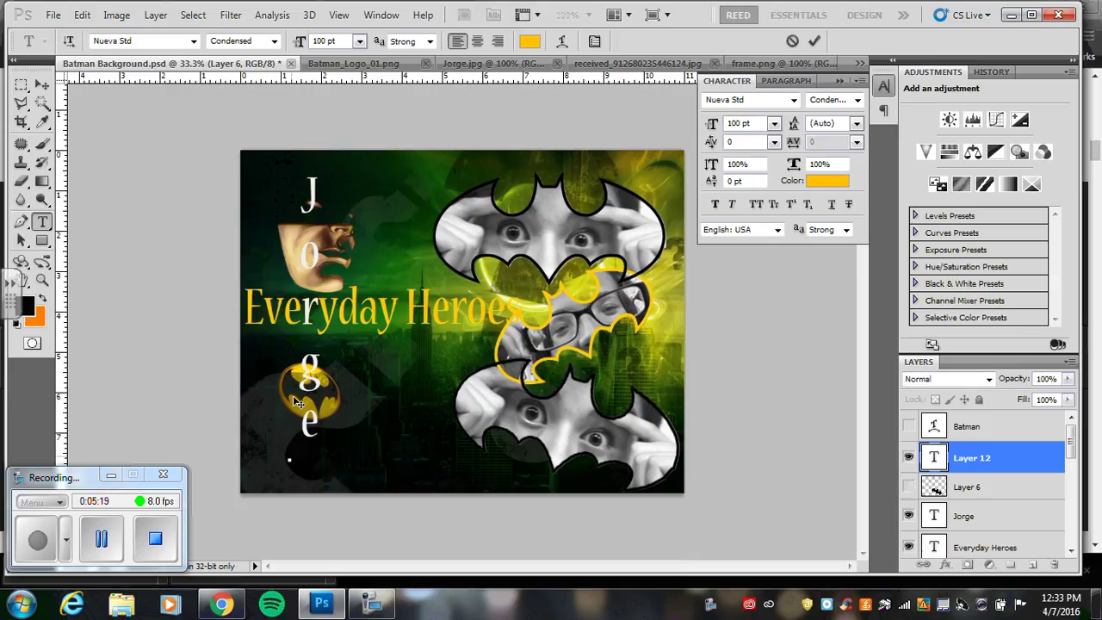
left_click(360, 42)
left_click(346, 281)
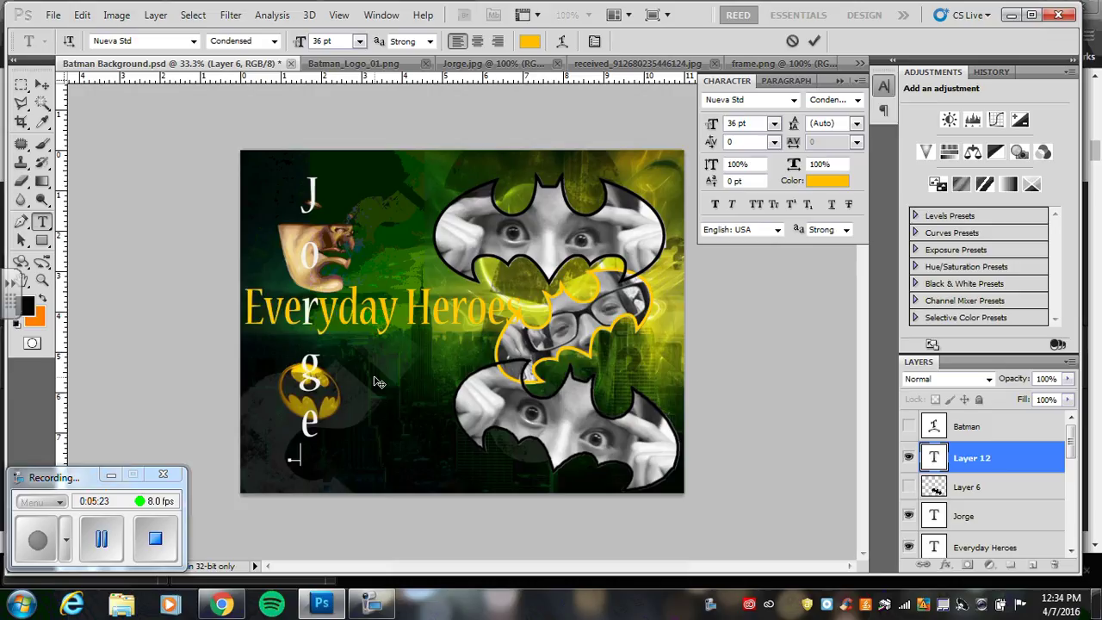
type("write some stuff a")
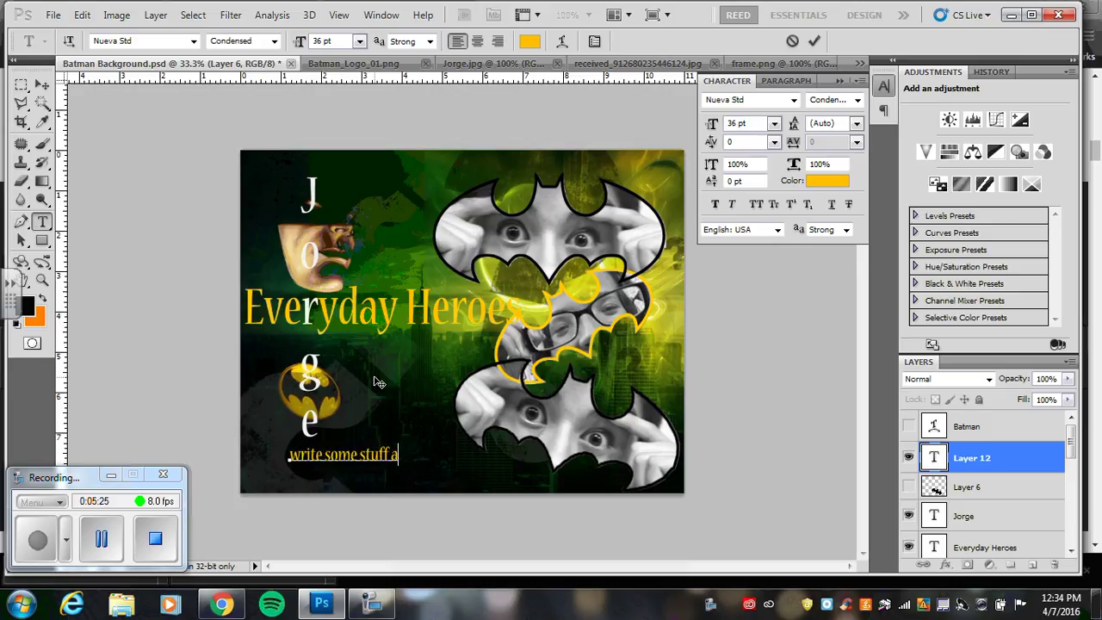
type("bout Jorge ")
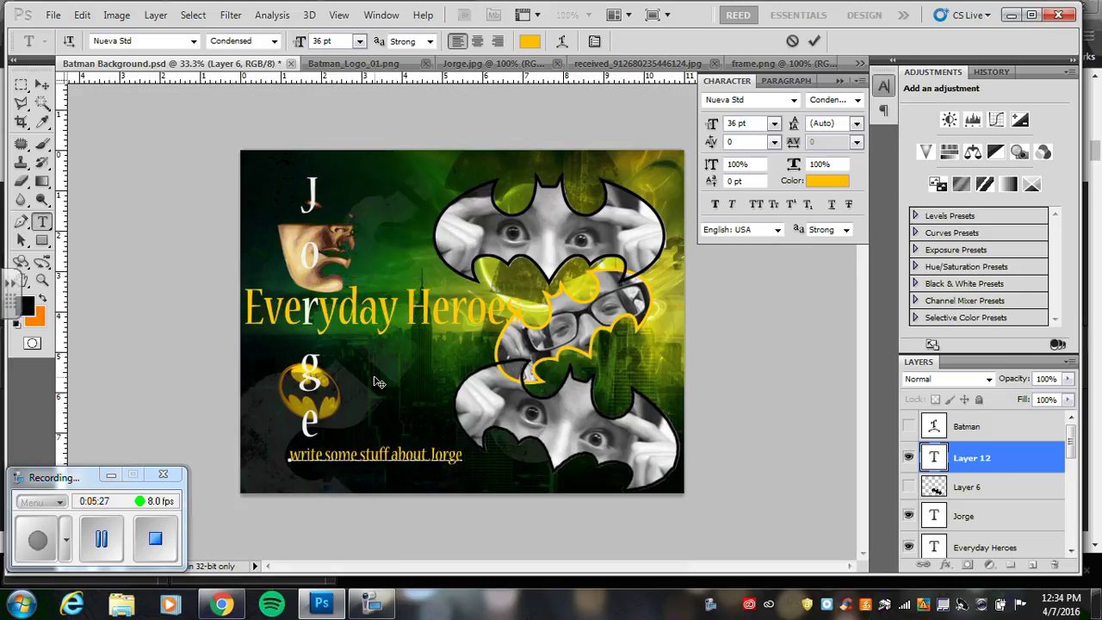
type("Cool thin")
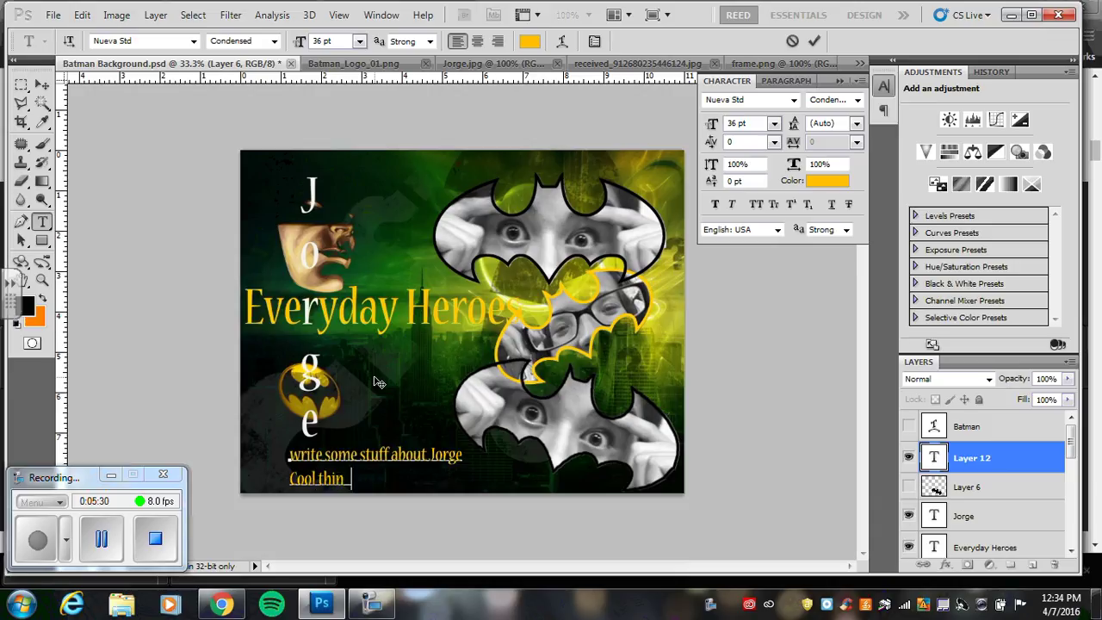
type("gs he has done")
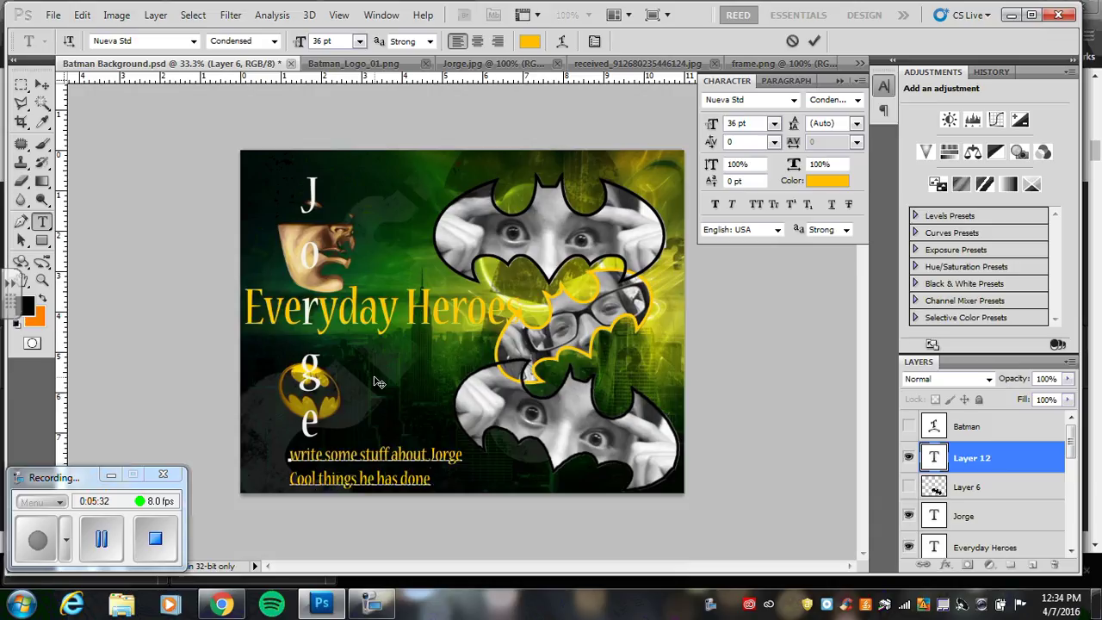
left_click(42, 84)
left_click_drag(377, 459, 404, 453)
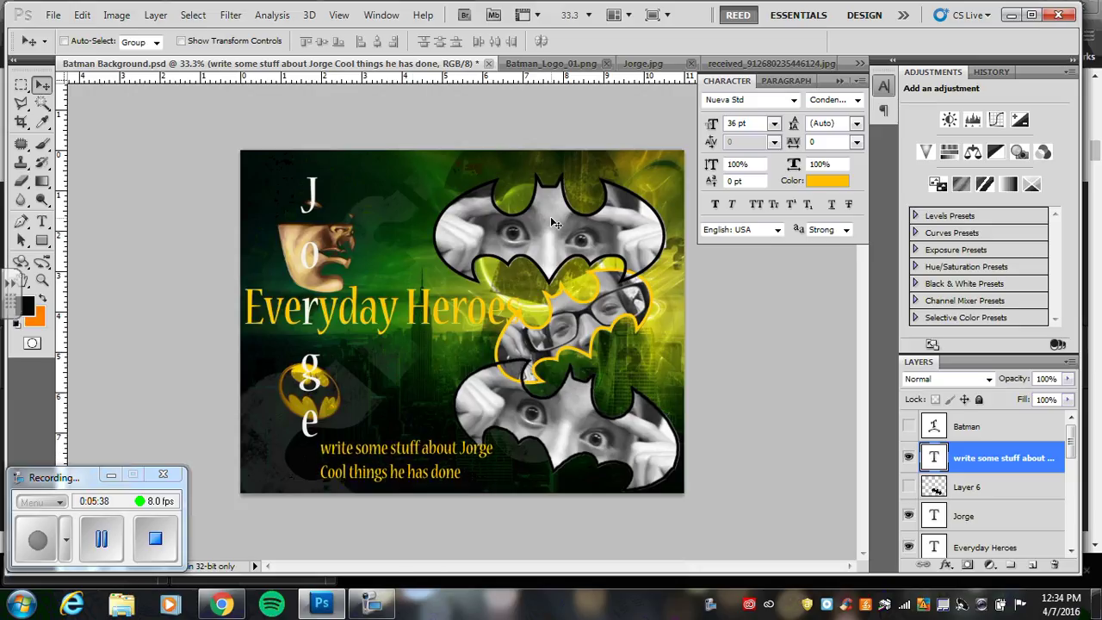